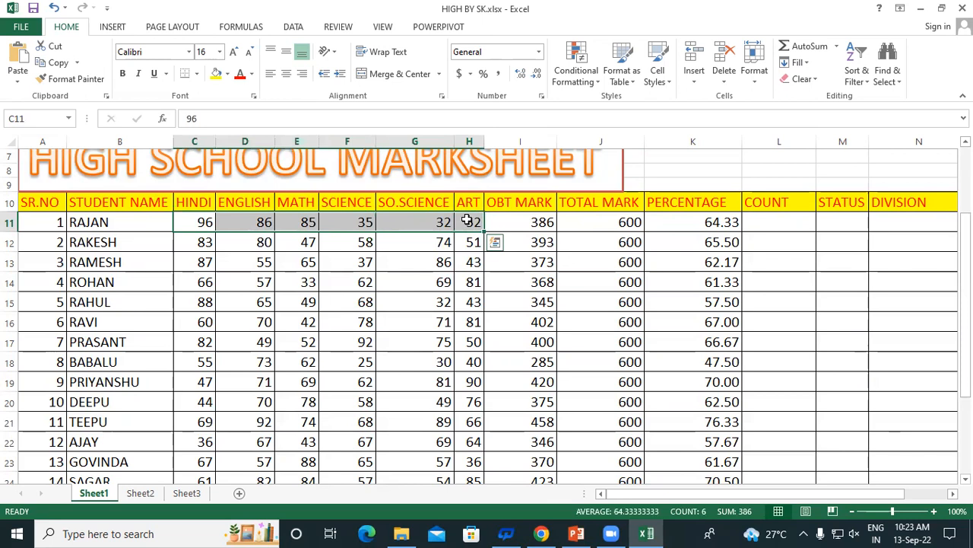
Step: Examine the first student's subject marks in C11:H11 alongside the empty COUNT cell L11
click(768, 221)
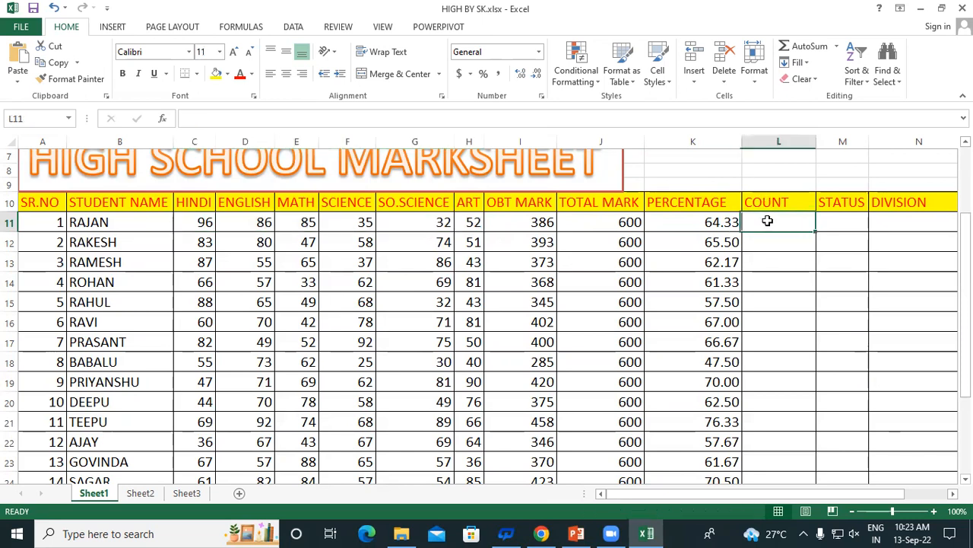
click(106, 221)
click(194, 217)
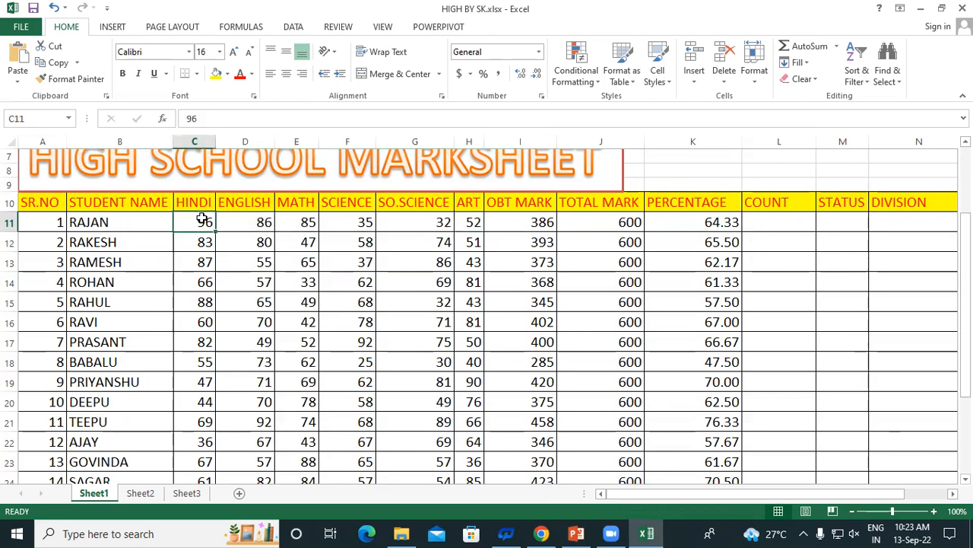
click(470, 222)
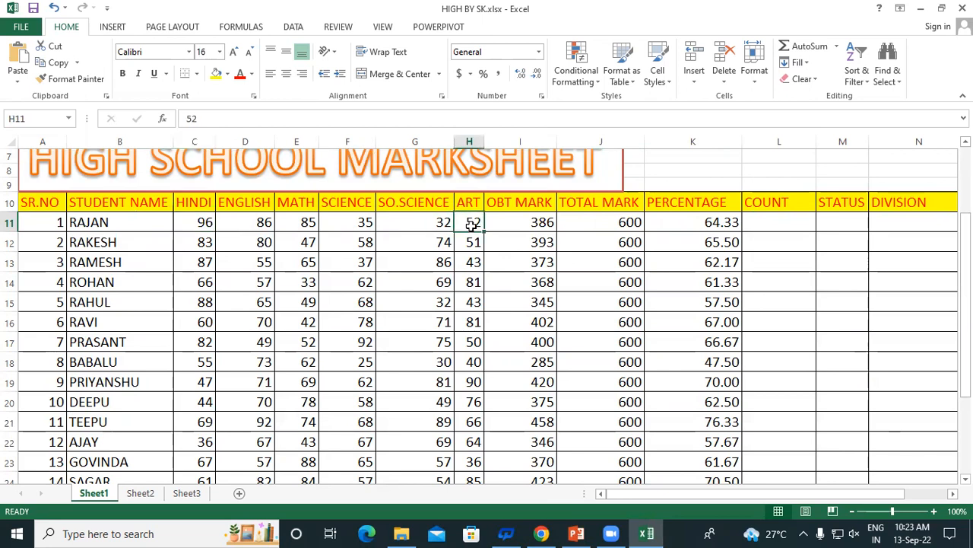
drag(194, 219, 466, 219)
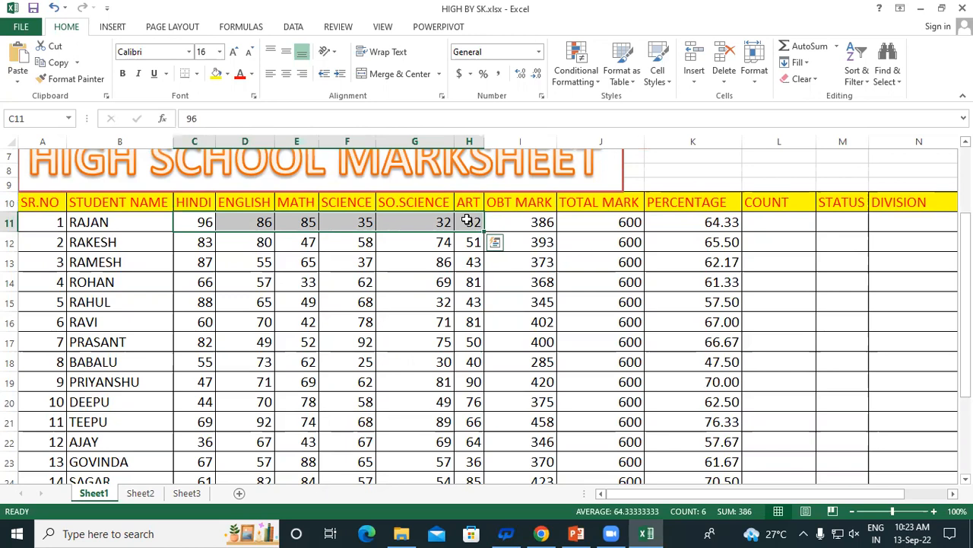
click(774, 218)
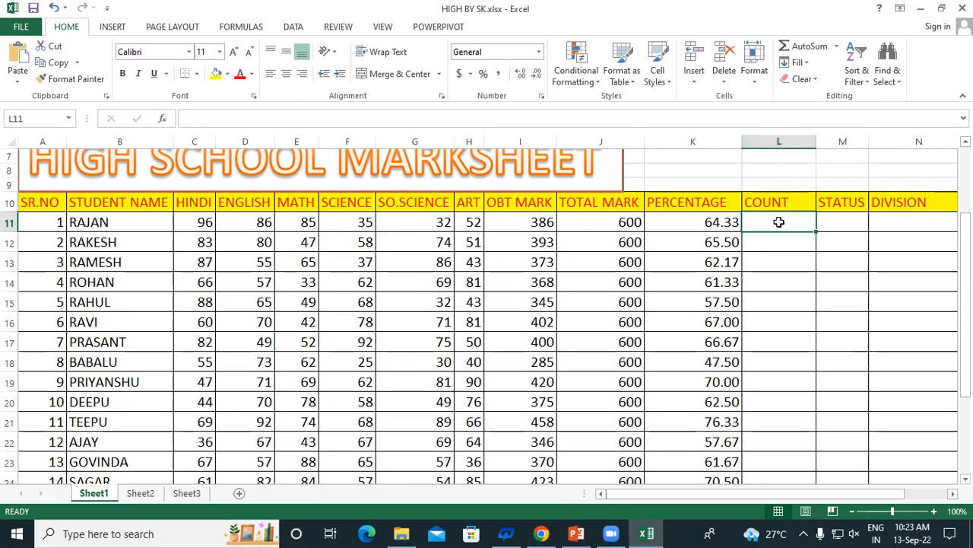
click(765, 204)
click(764, 223)
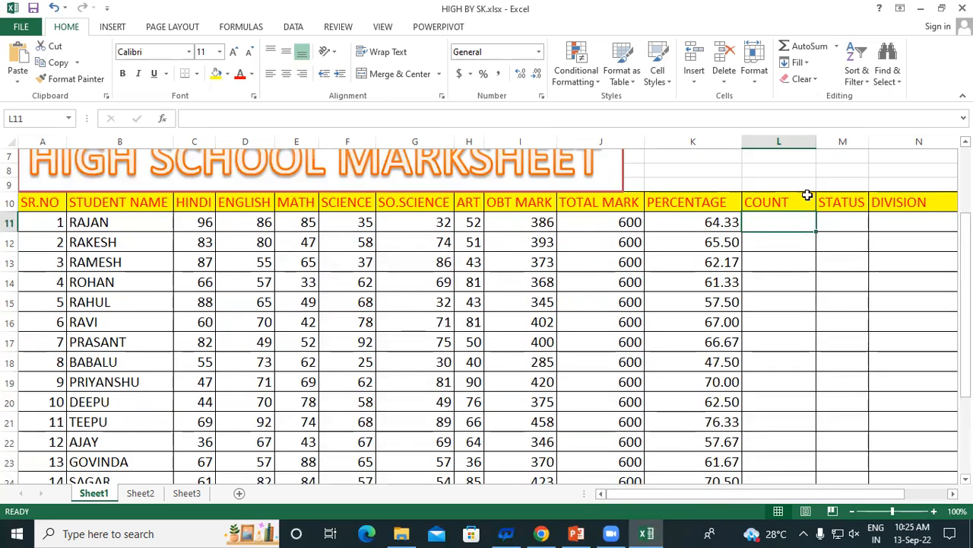
click(92, 222)
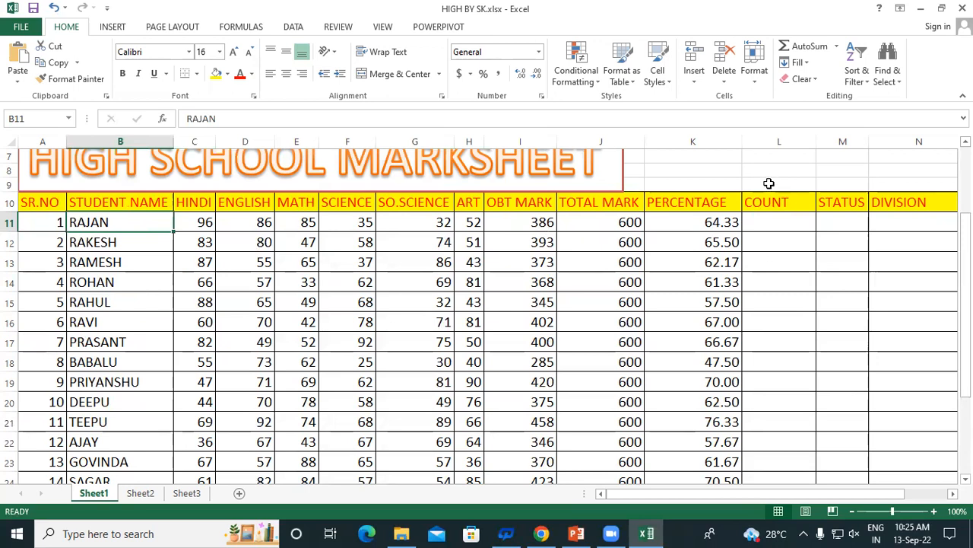
Step: Enter =COUNTIF(C11:H11,"<33") in cell L11 to count the first student's marks below 33
click(767, 222)
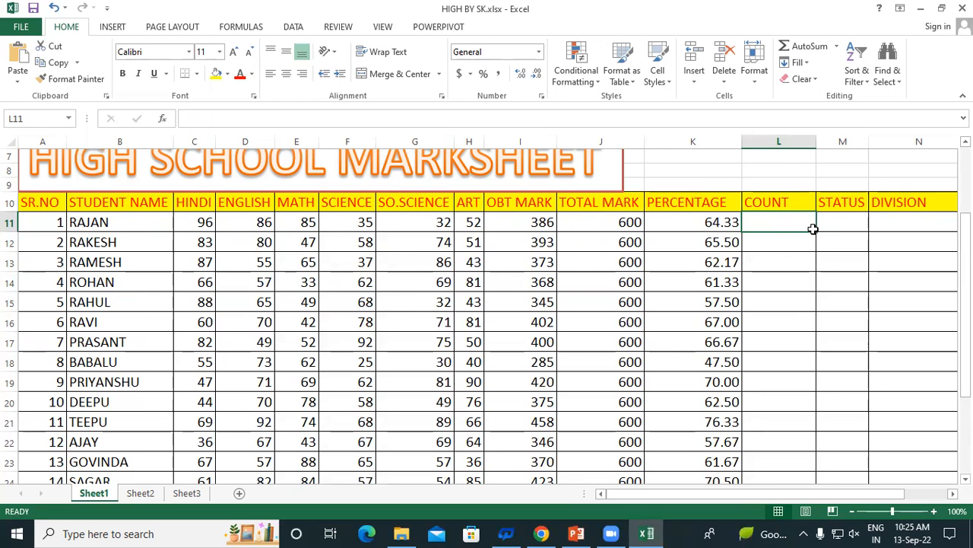
scroll(813, 228, down, 3)
scroll(808, 226, up, 2)
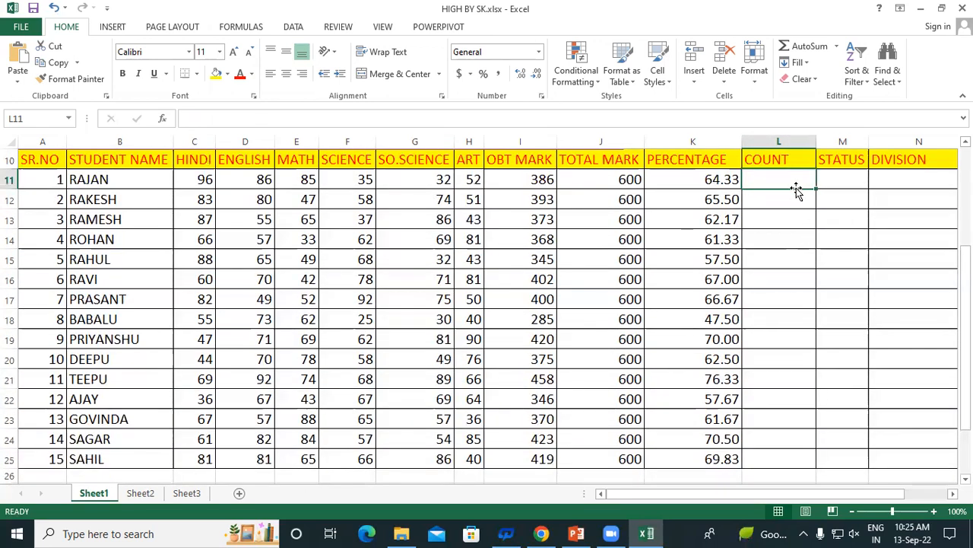
text(=)
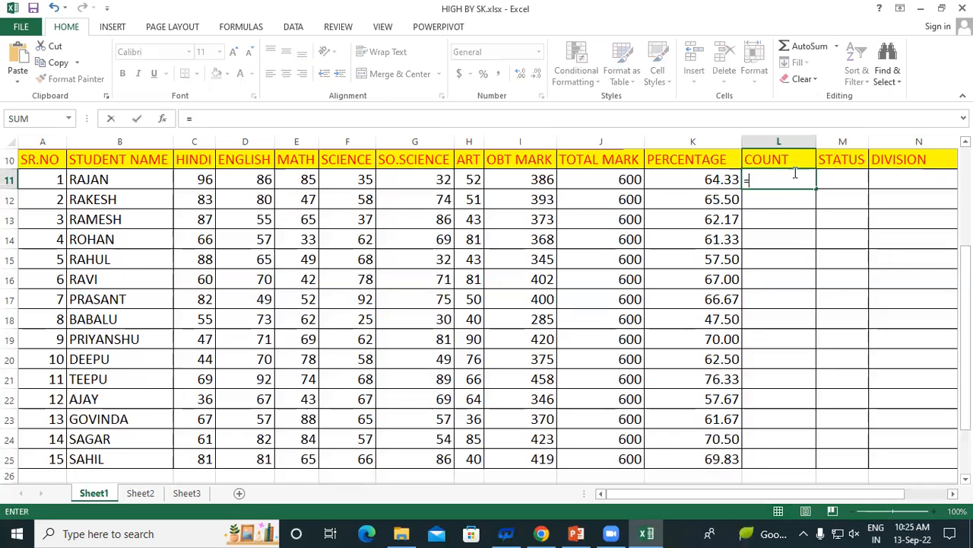
text(c)
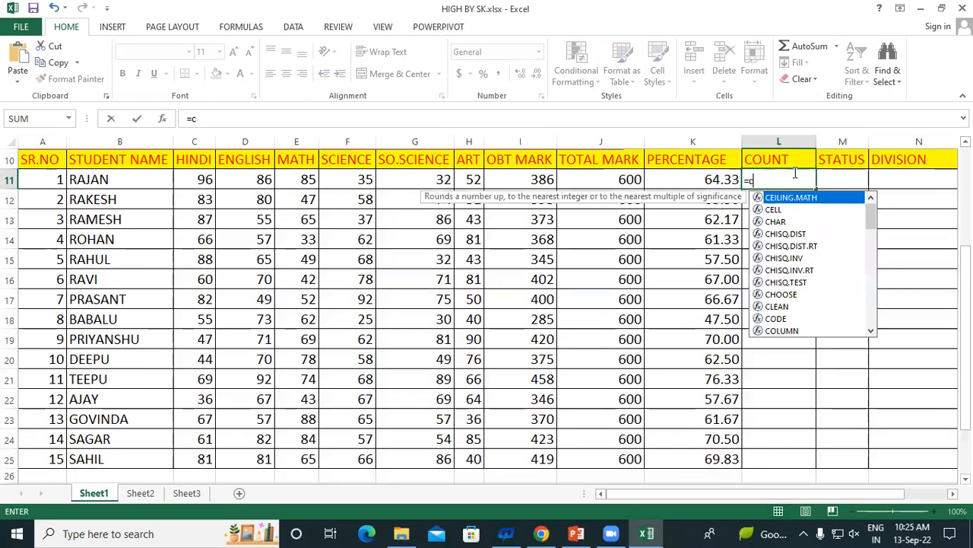
text(ountif)
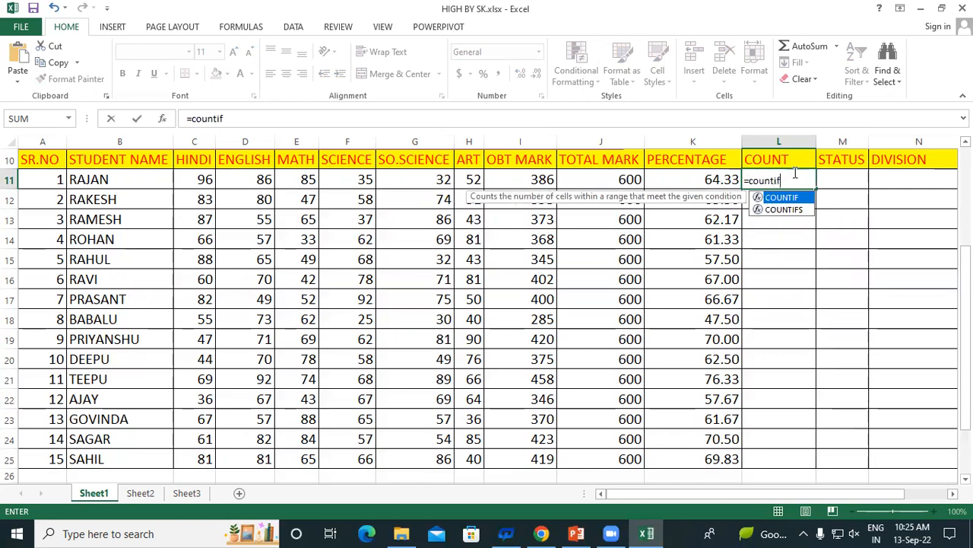
text(()
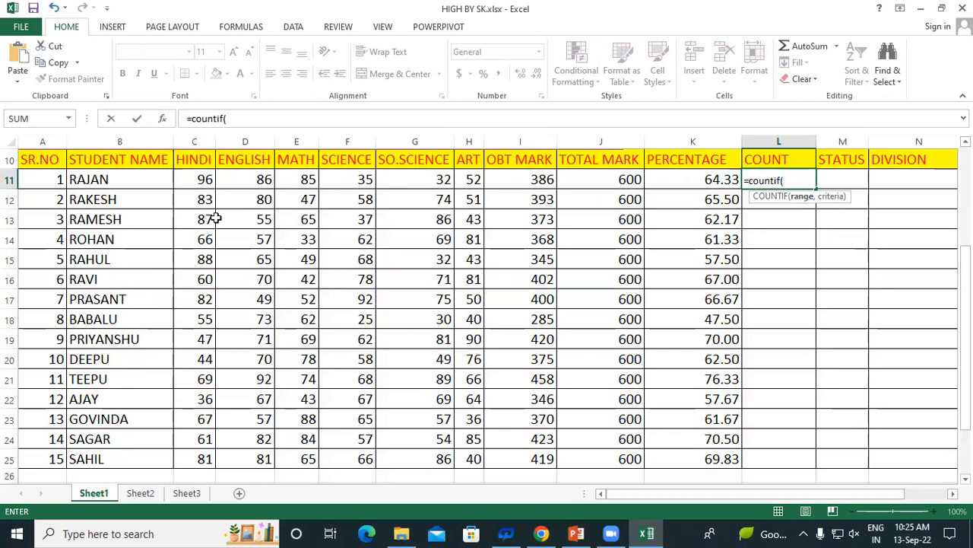
drag(188, 172, 463, 178)
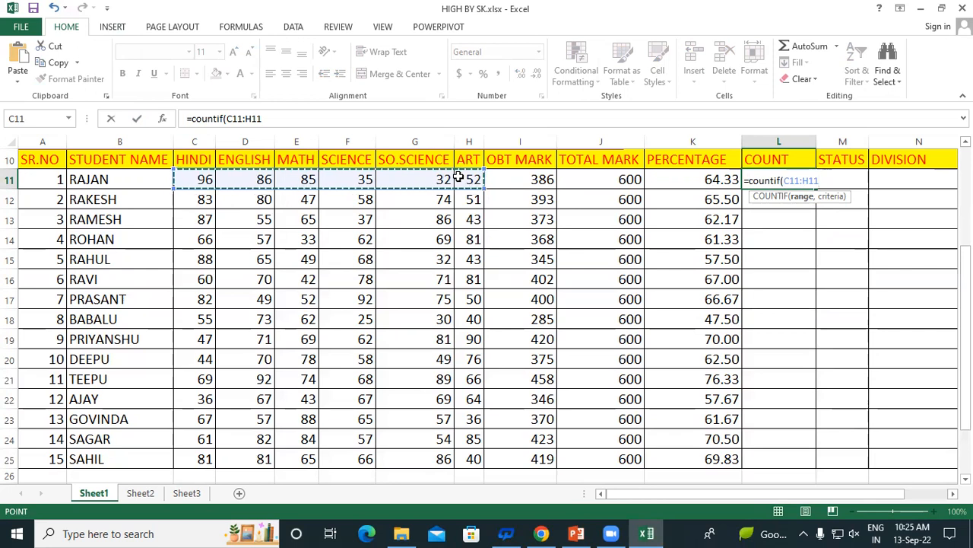
text(,)
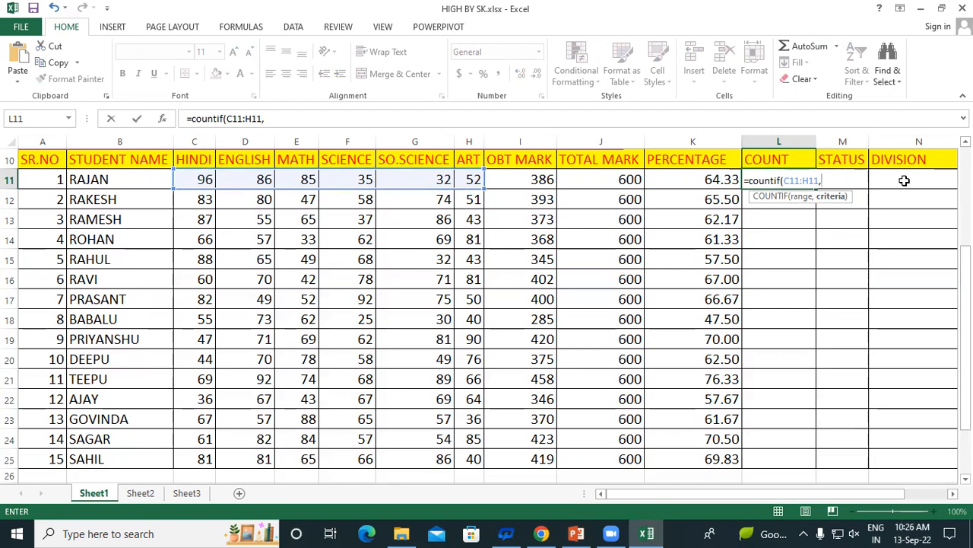
text("<33"))
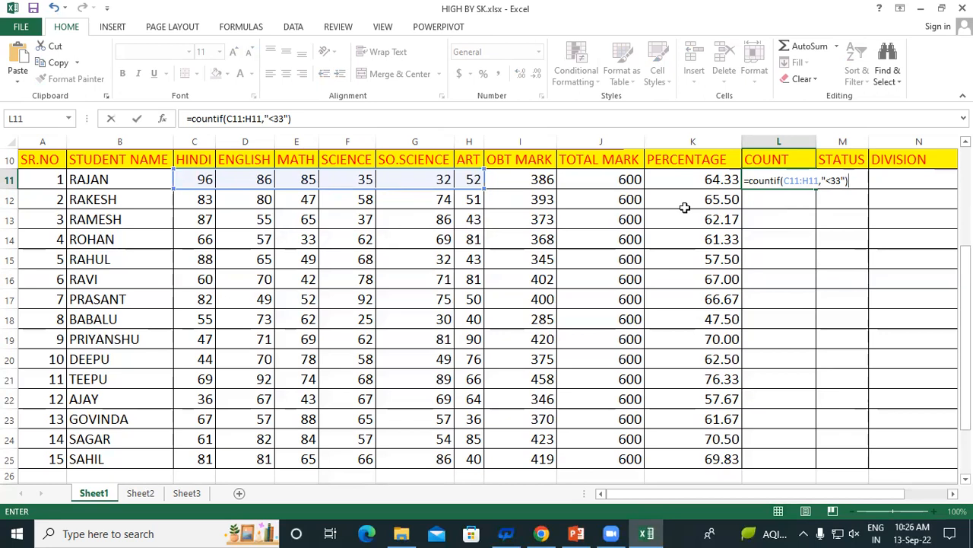
key(Return)
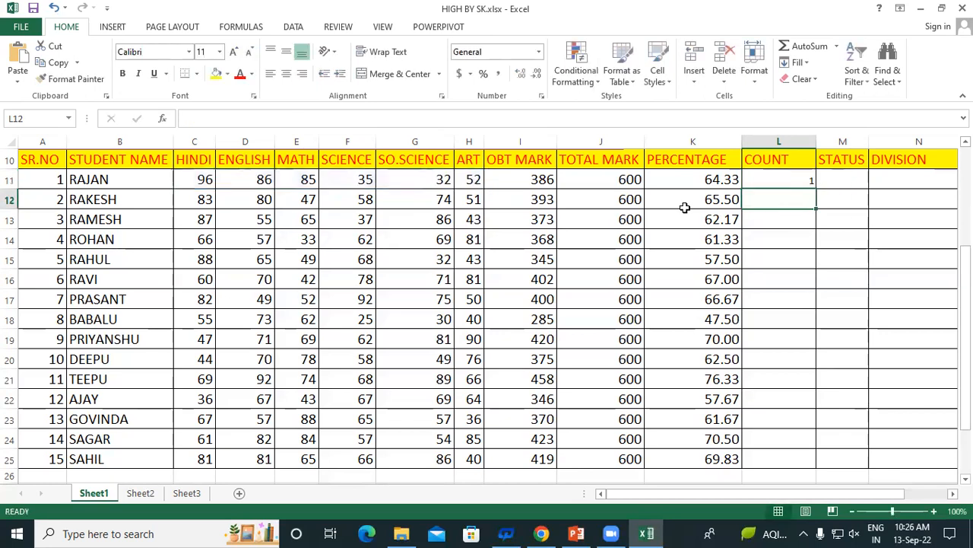
Step: Enlarge the font of the first COUNT cell, L11, to size 20
click(766, 181)
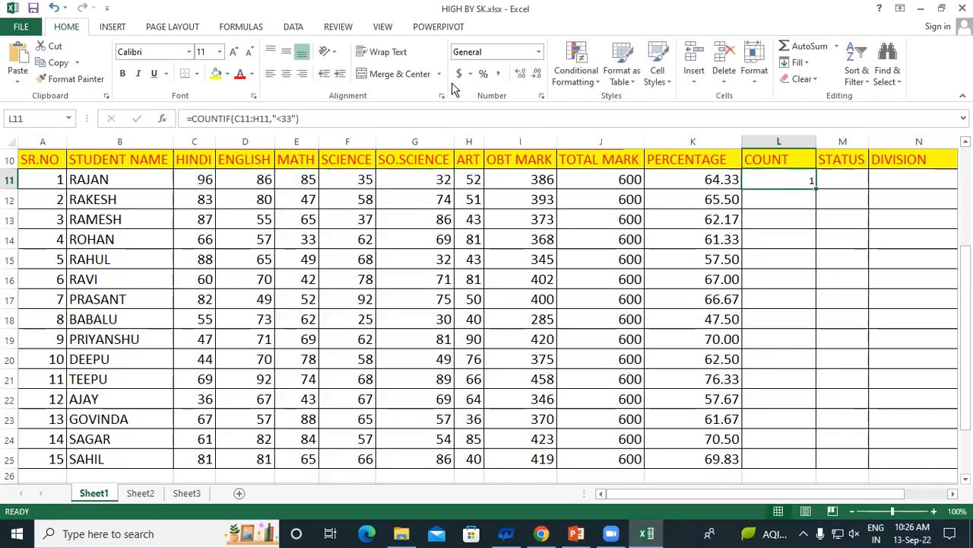
click(233, 53)
click(234, 53)
click(233, 53)
Step: Check each of the first student's subject marks in C11:H11 against the below-33 criterion
click(194, 184)
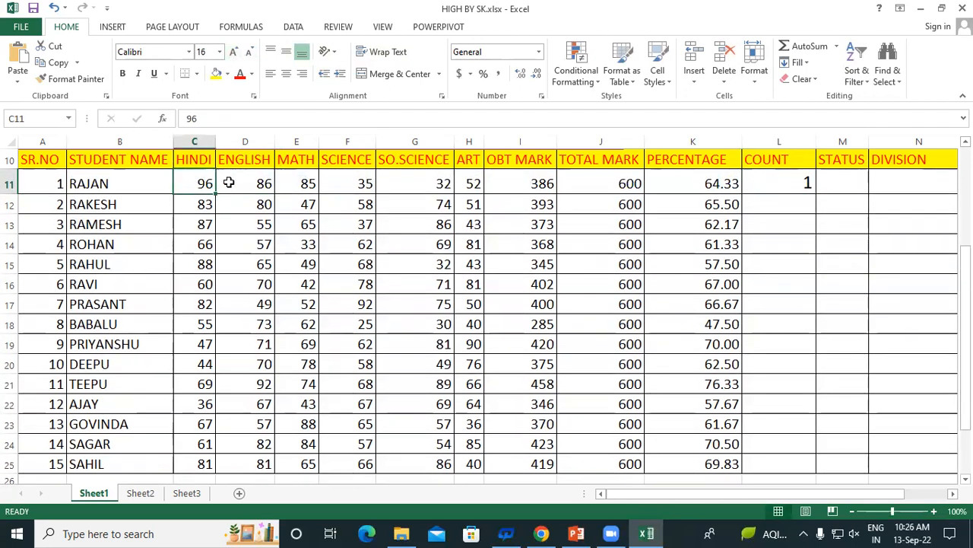
click(259, 182)
click(298, 186)
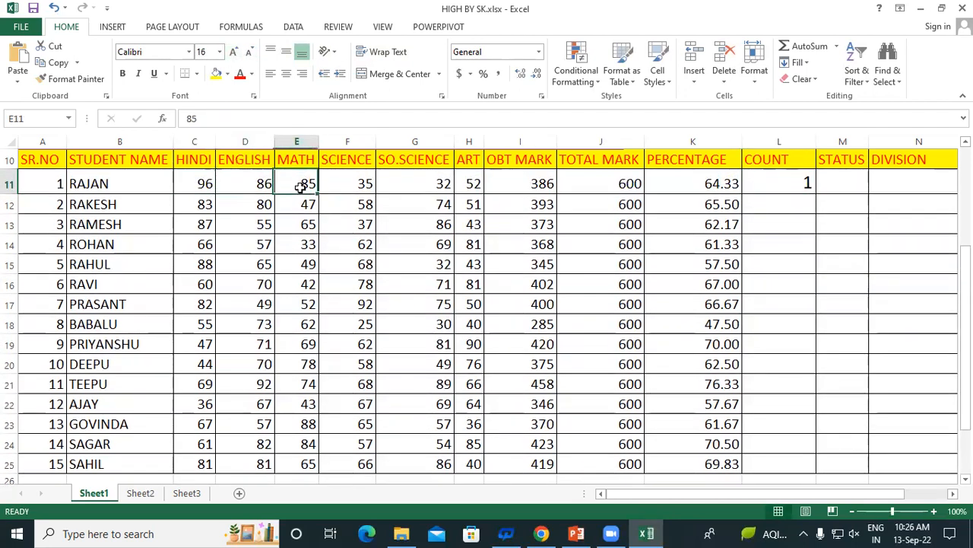
click(347, 184)
click(430, 180)
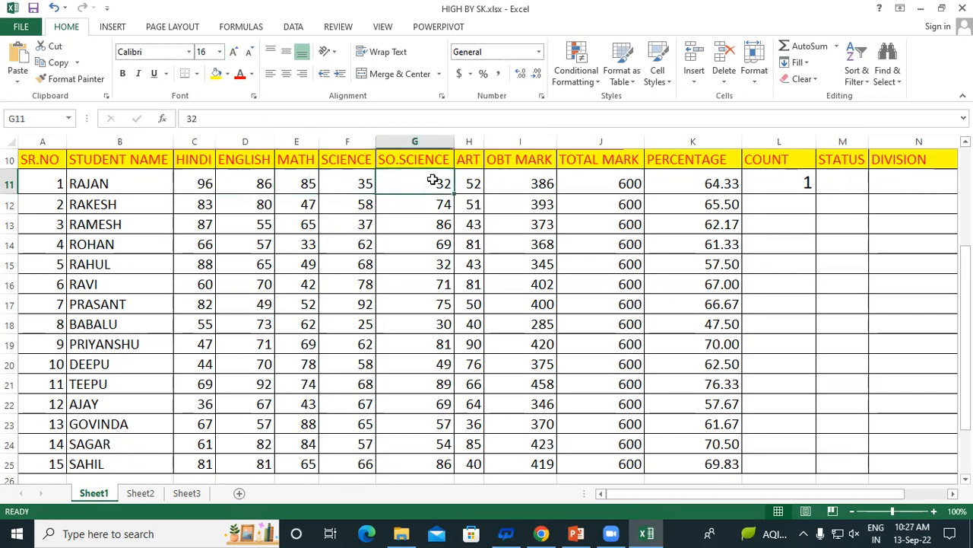
click(472, 183)
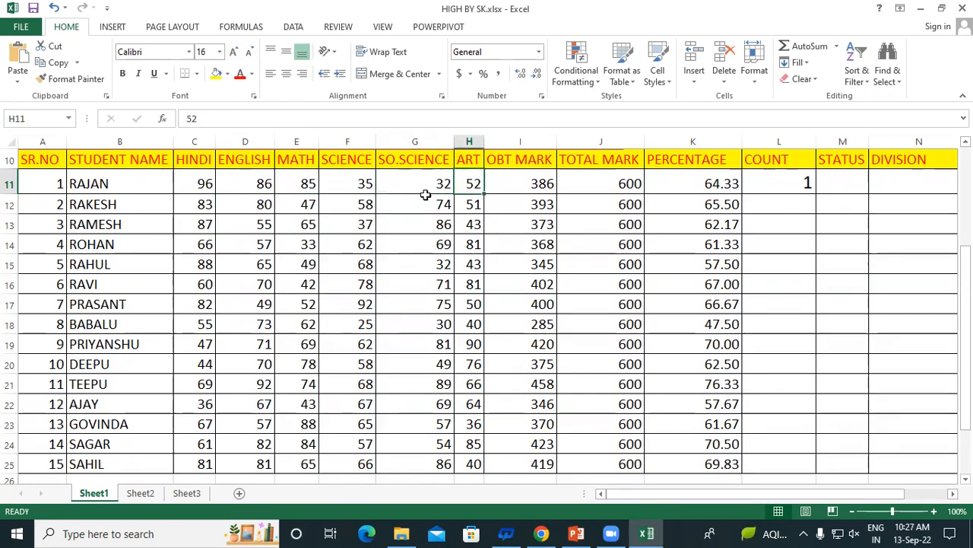
drag(203, 186, 312, 186)
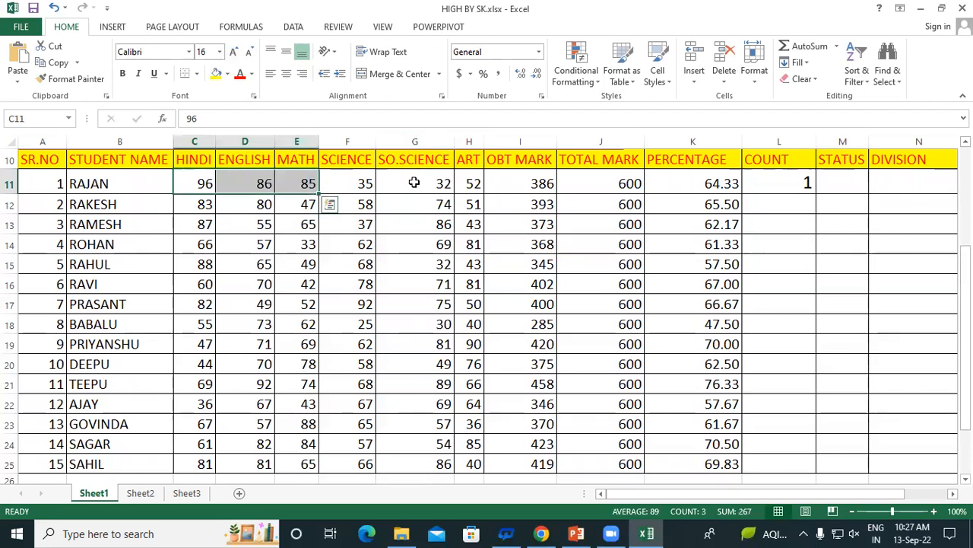
click(414, 182)
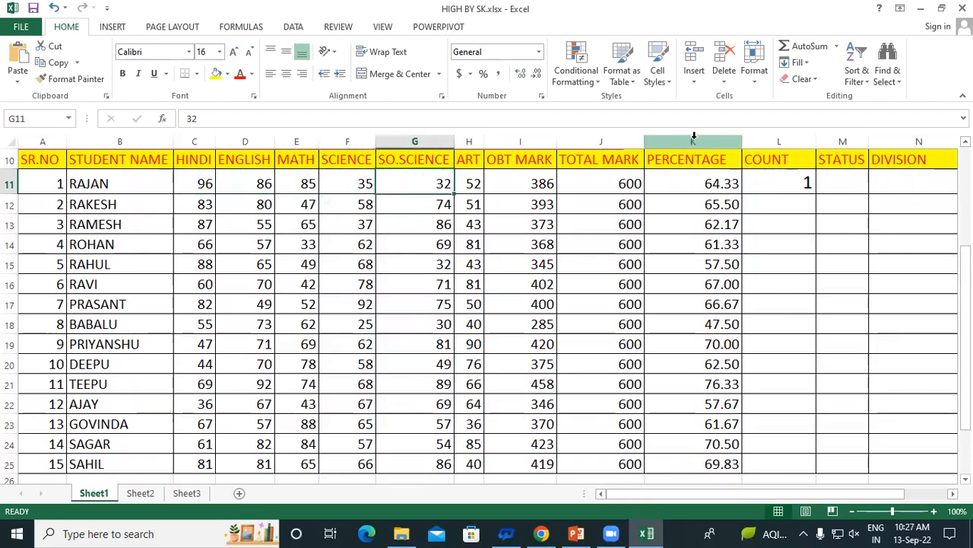
Step: Fill the COUNTIF formula and formatting from L11 down the COUNT column through row 25
click(776, 182)
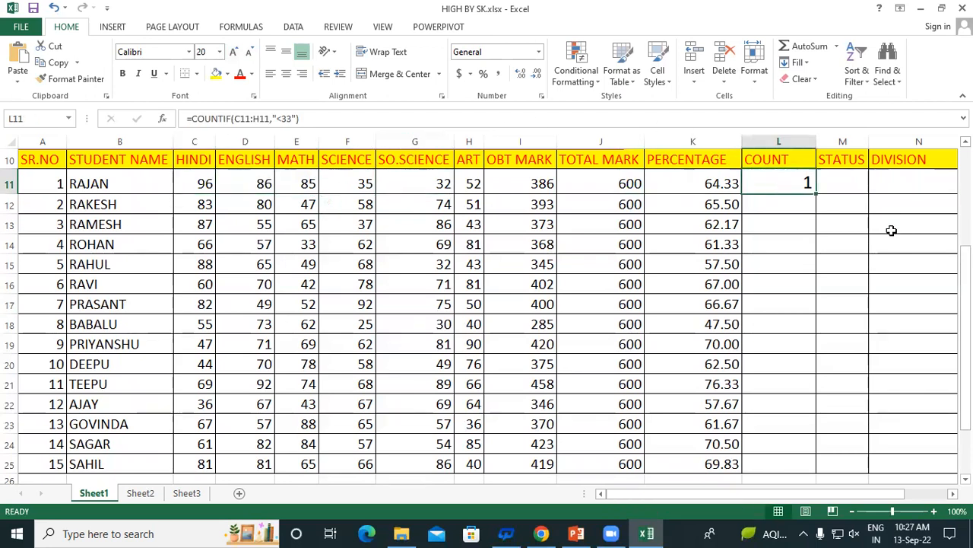
drag(207, 184, 471, 187)
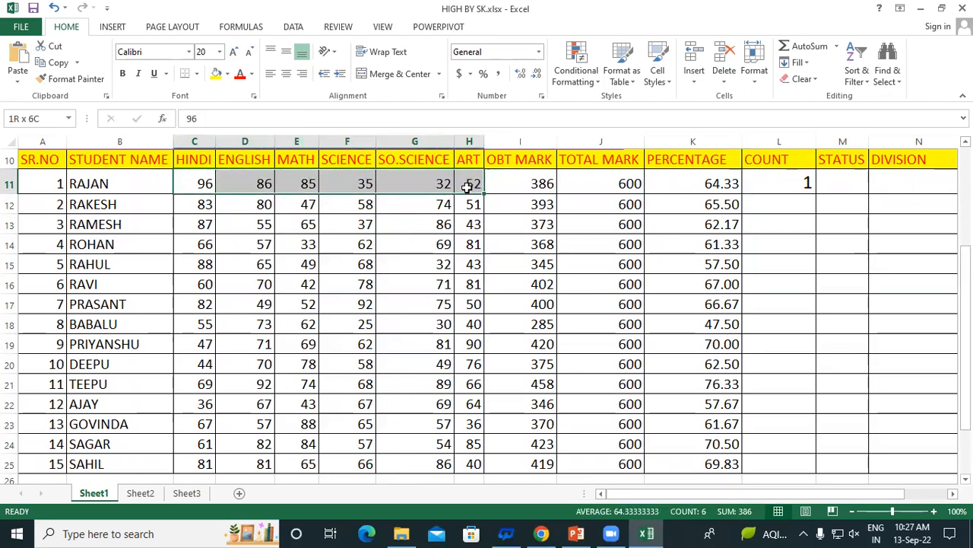
click(800, 184)
drag(817, 192, 878, 464)
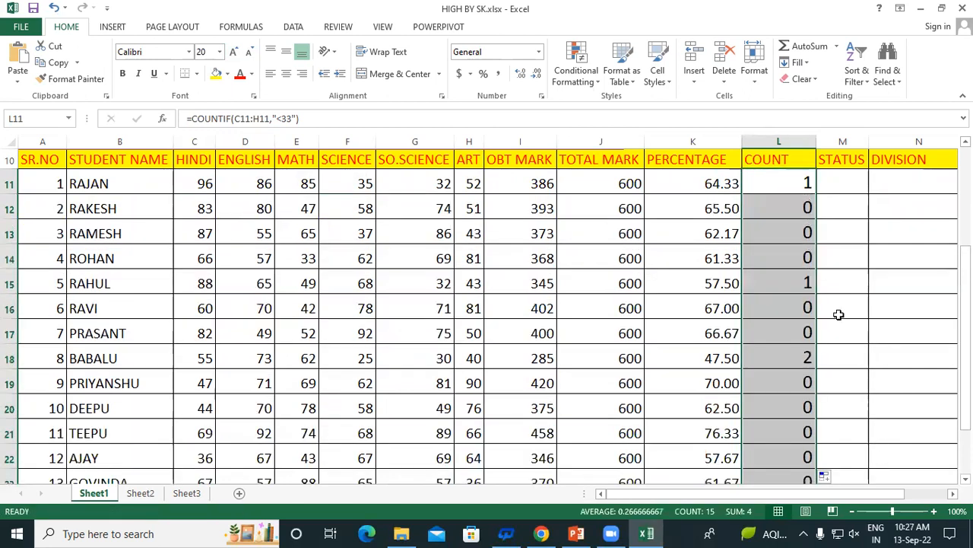
Step: Review the filled COUNT results in rows 12 to 25, comparing row 18 with its science and social science marks
drag(776, 208, 768, 257)
scroll(768, 258, down, 1)
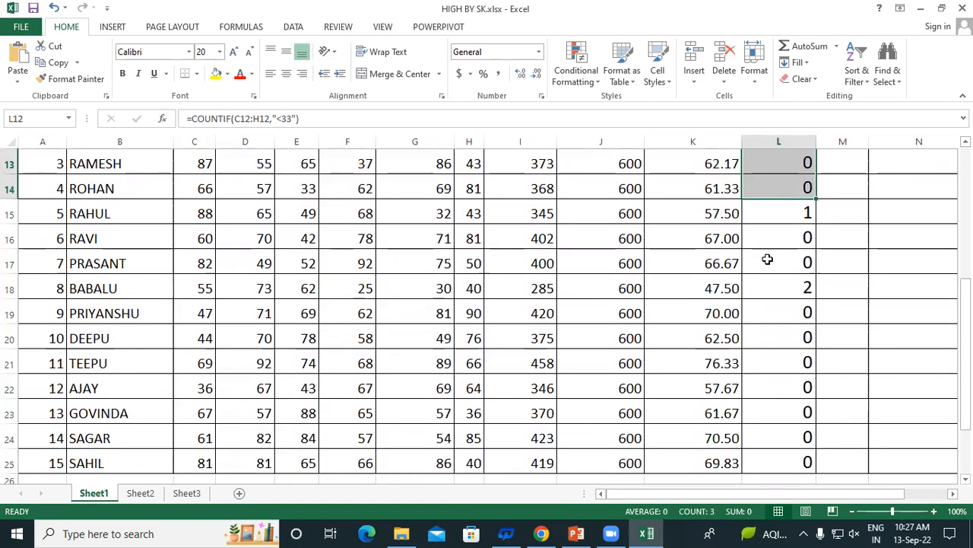
click(788, 213)
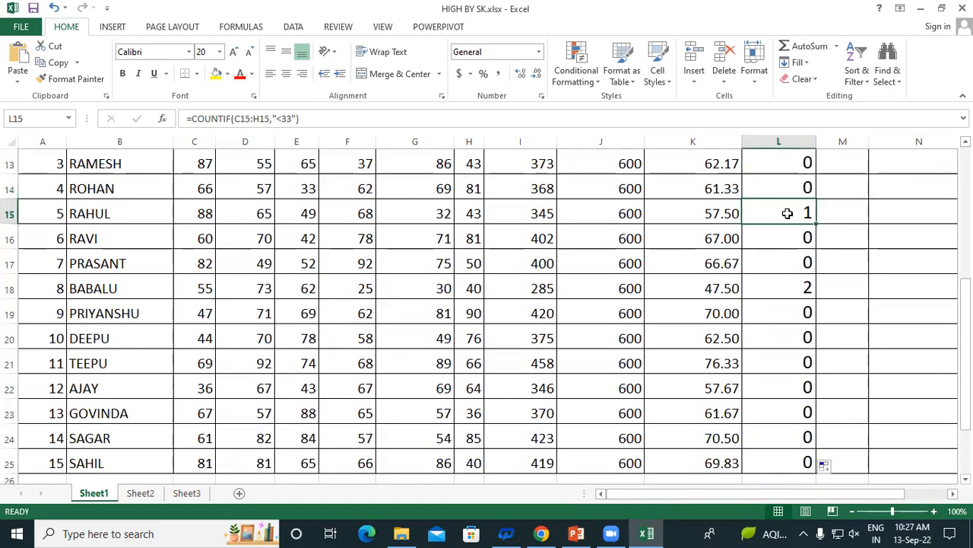
click(783, 288)
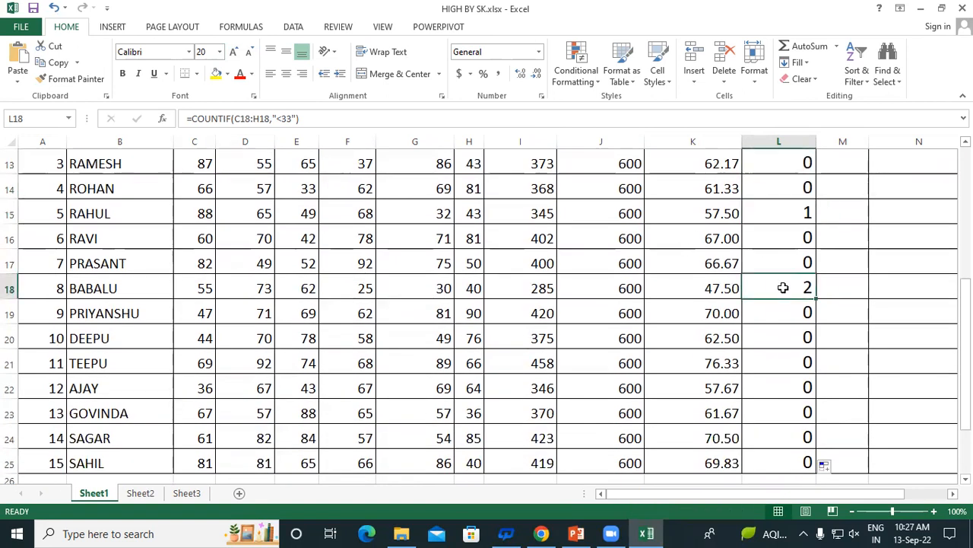
click(355, 289)
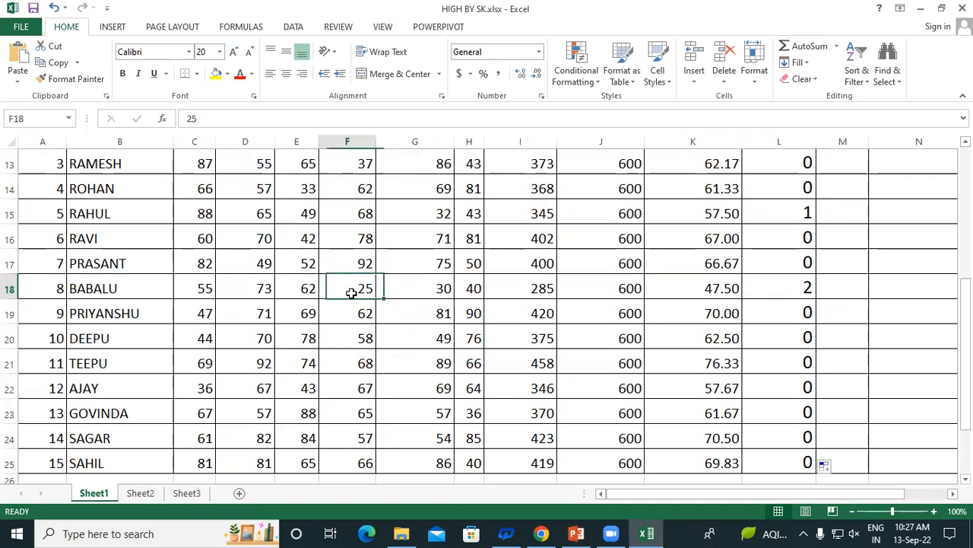
click(439, 286)
click(794, 285)
drag(786, 313, 791, 456)
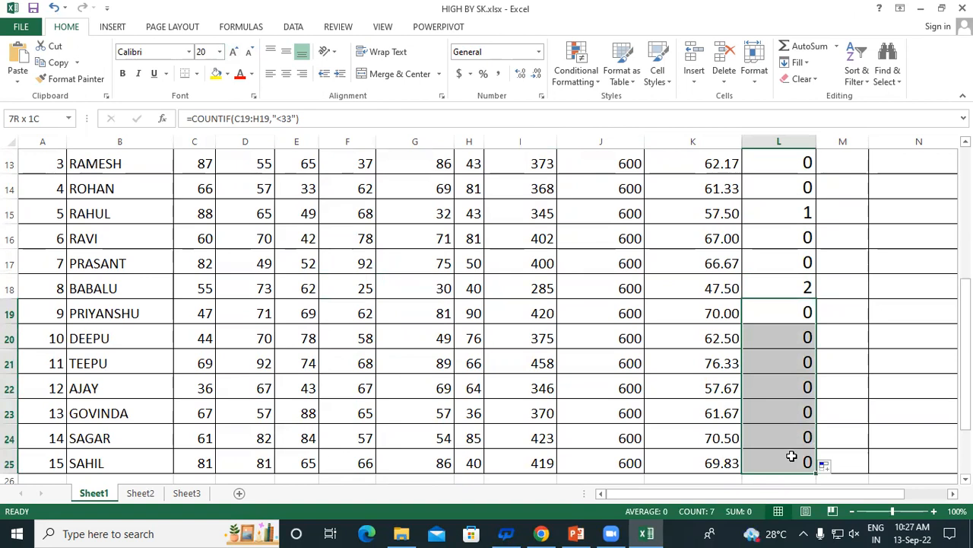
Step: Clear the COUNT column contents from L11 through L25
scroll(787, 352, up, 2)
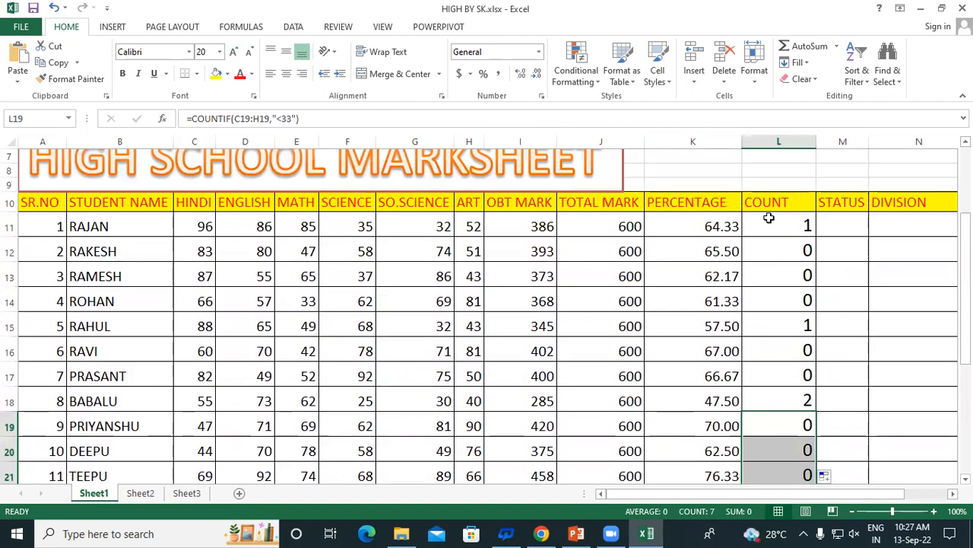
drag(769, 219, 796, 438)
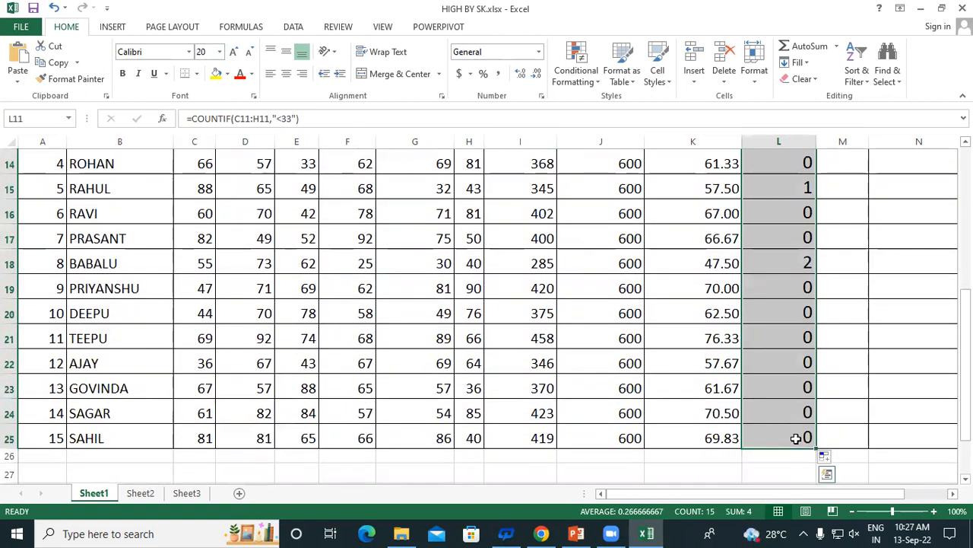
key(Delete)
scroll(795, 439, up, 5)
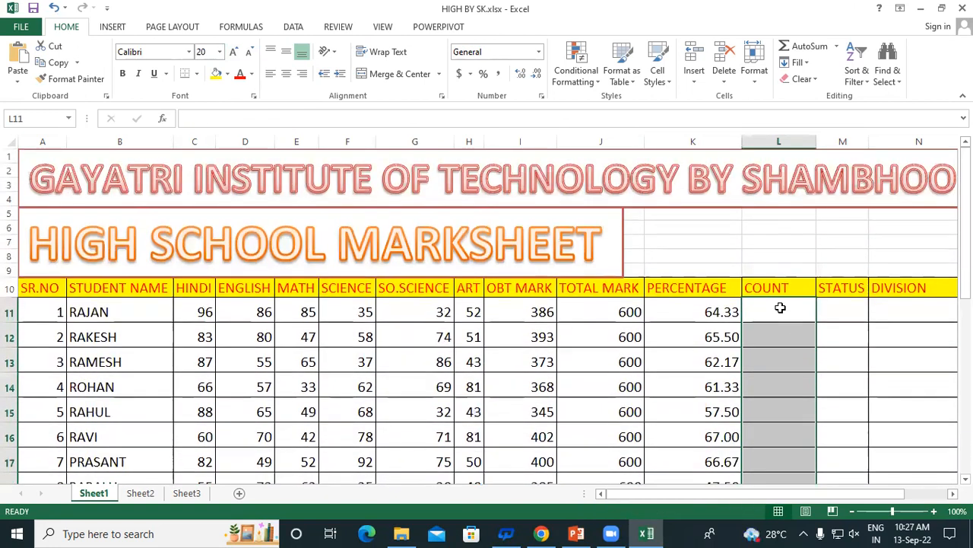
Step: Enter the formula =COUNTIF(C11:H11,"<33") in L11 to count the first student's marks below 33
click(780, 308)
scroll(781, 307, down, 2)
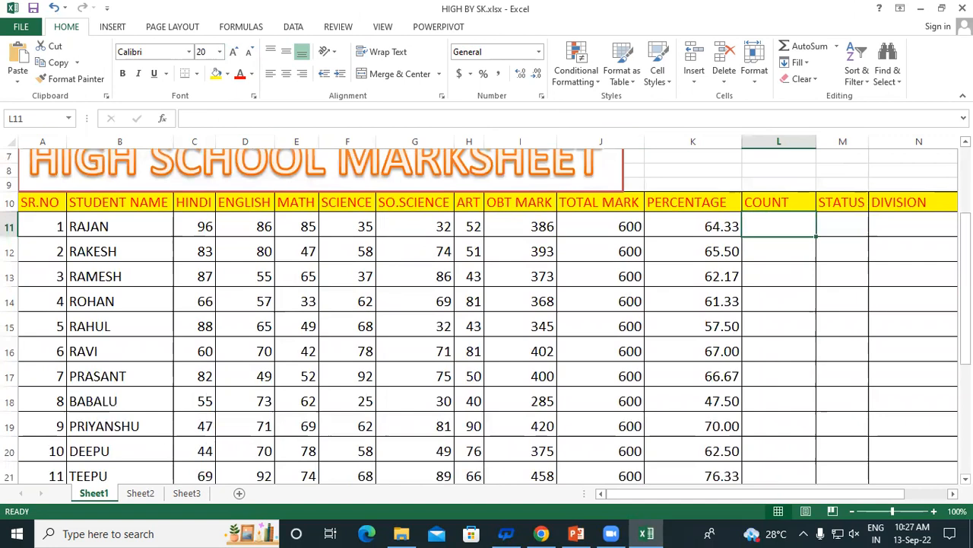
text(=c)
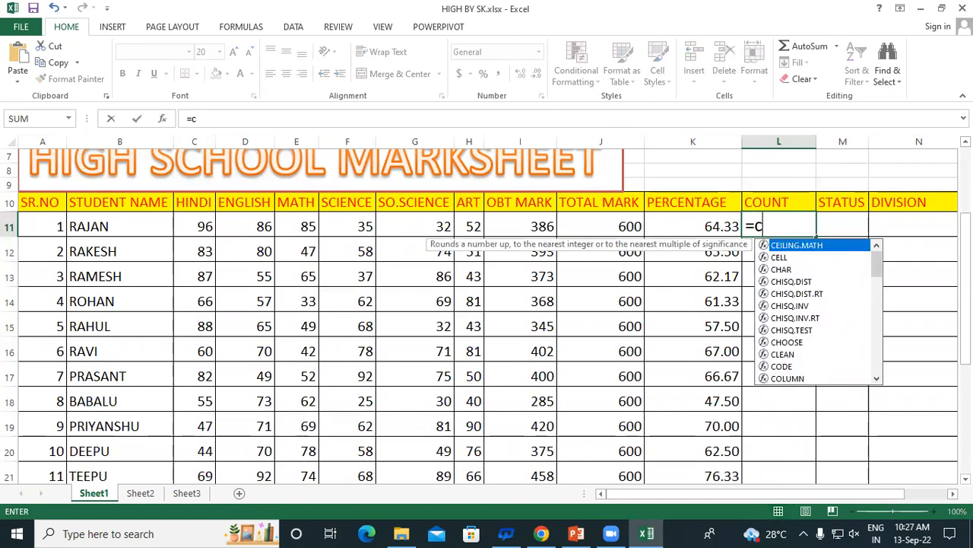
text(ount)
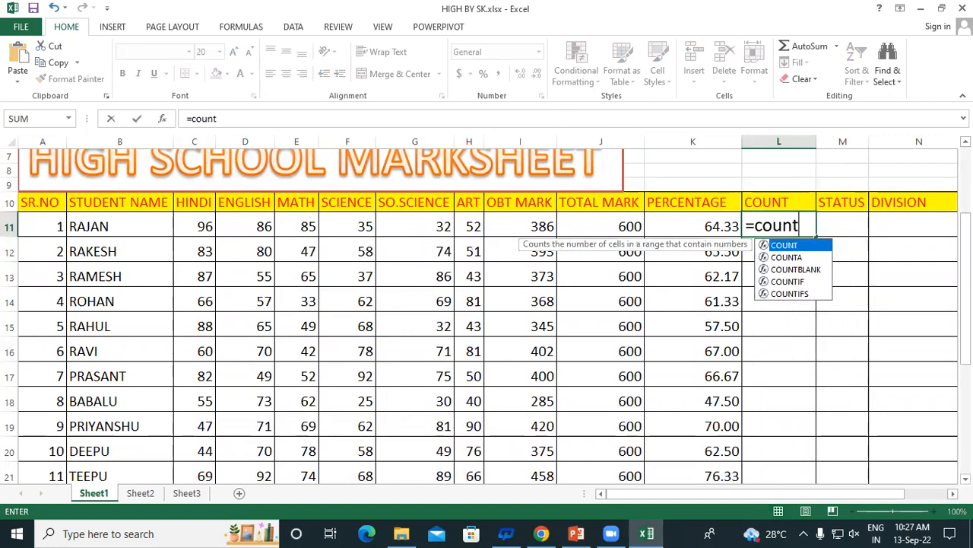
text(if)
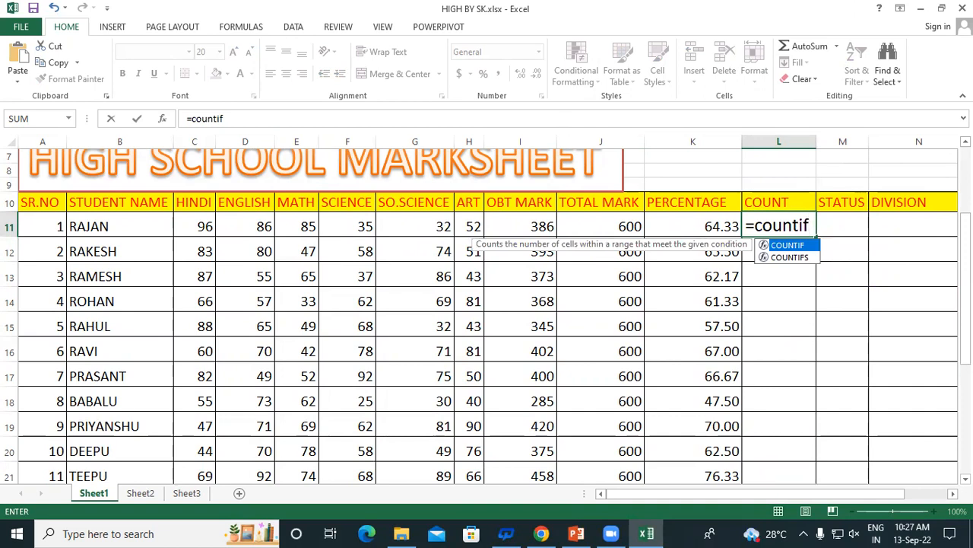
text(()
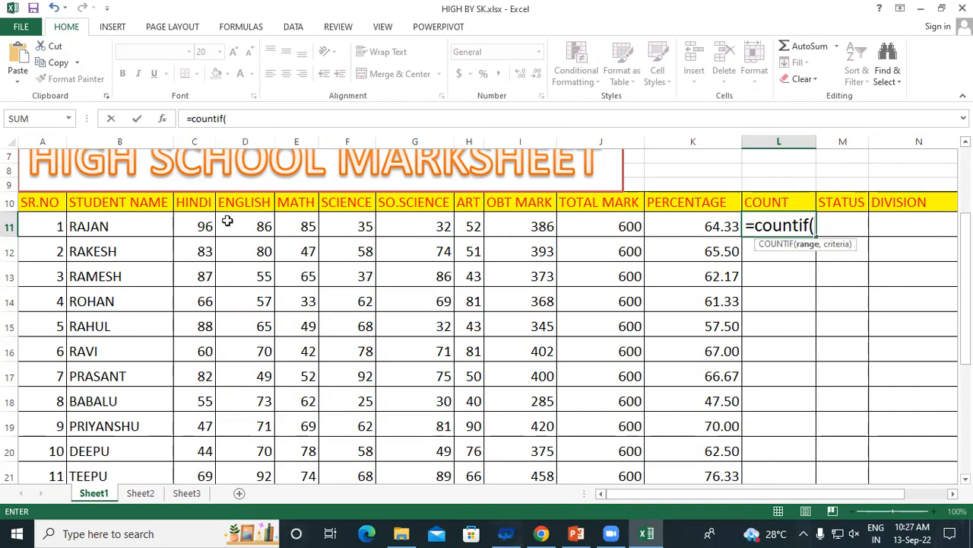
drag(191, 226, 475, 226)
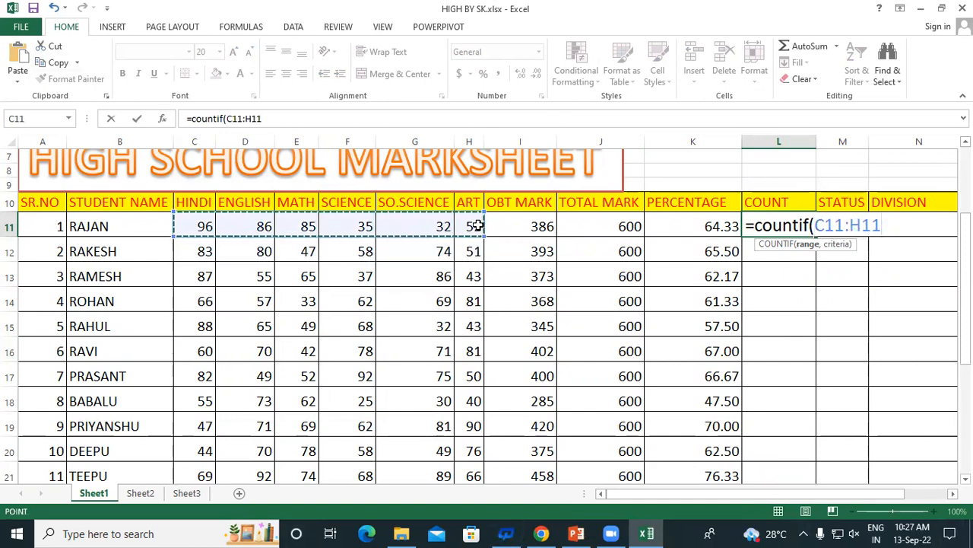
text(,)
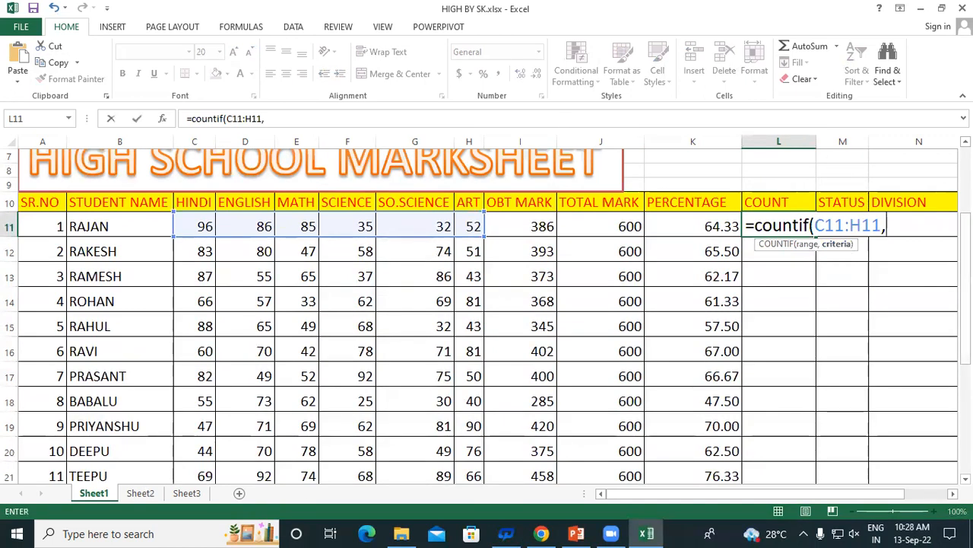
text("<33"))
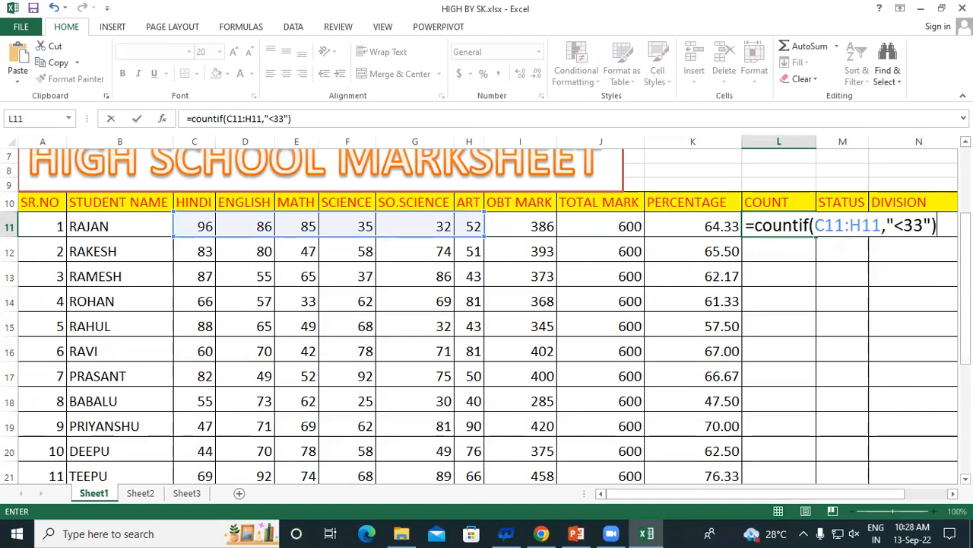
key(Return)
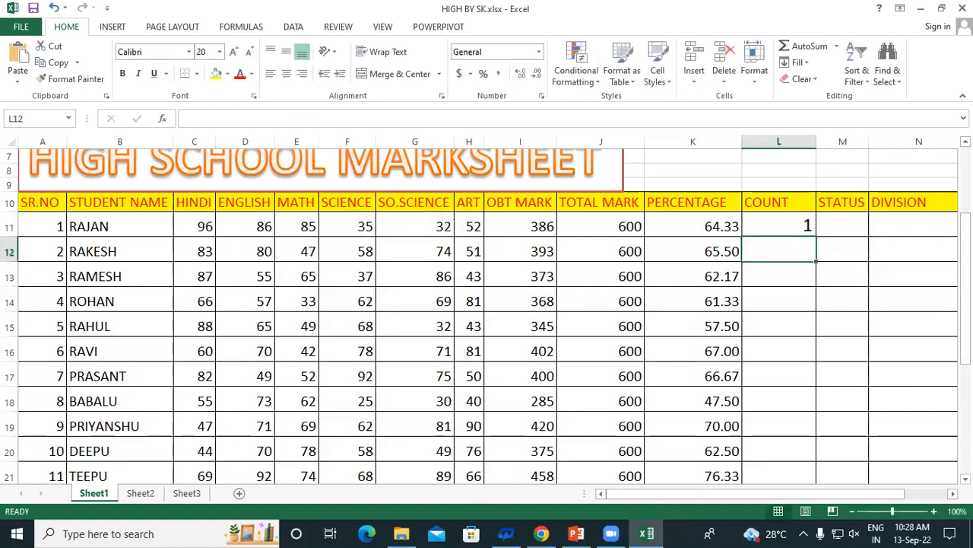
Step: Fill the COUNTIF formula from L11 down the COUNT column through row 25
click(771, 222)
drag(818, 238, 869, 440)
scroll(778, 382, up, 2)
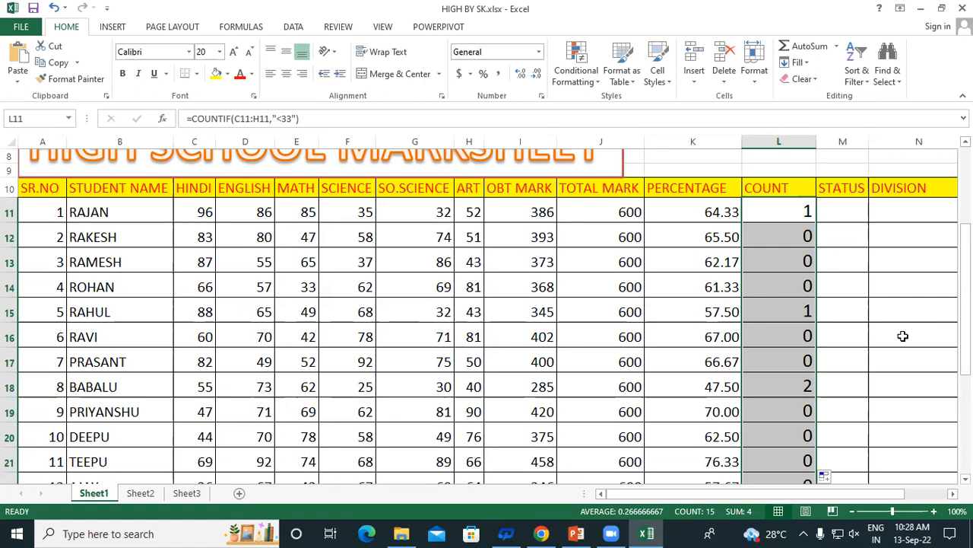
Step: Review the COUNT results from L11 through L25 and the adjacent STATUS column starting at M11
scroll(776, 285, down, 3)
scroll(776, 286, up, 3)
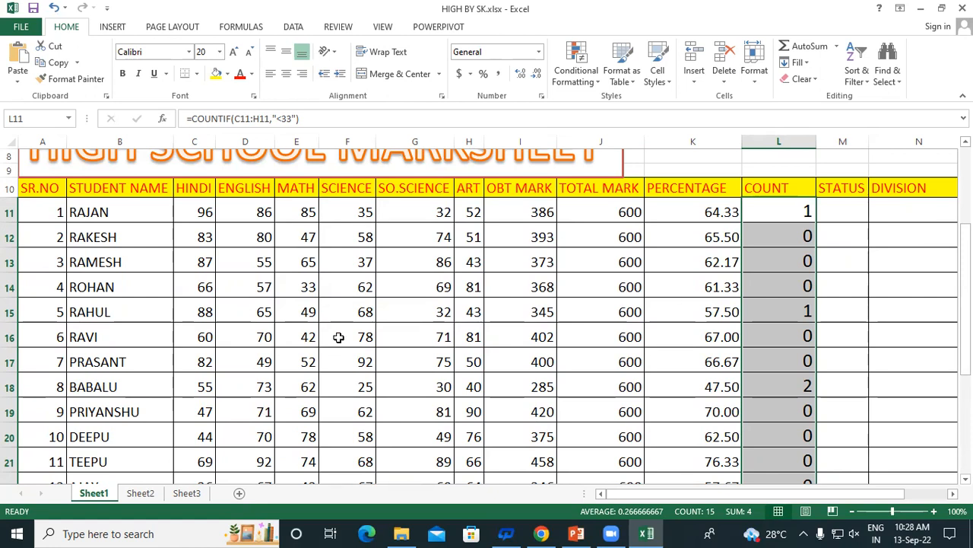
click(780, 185)
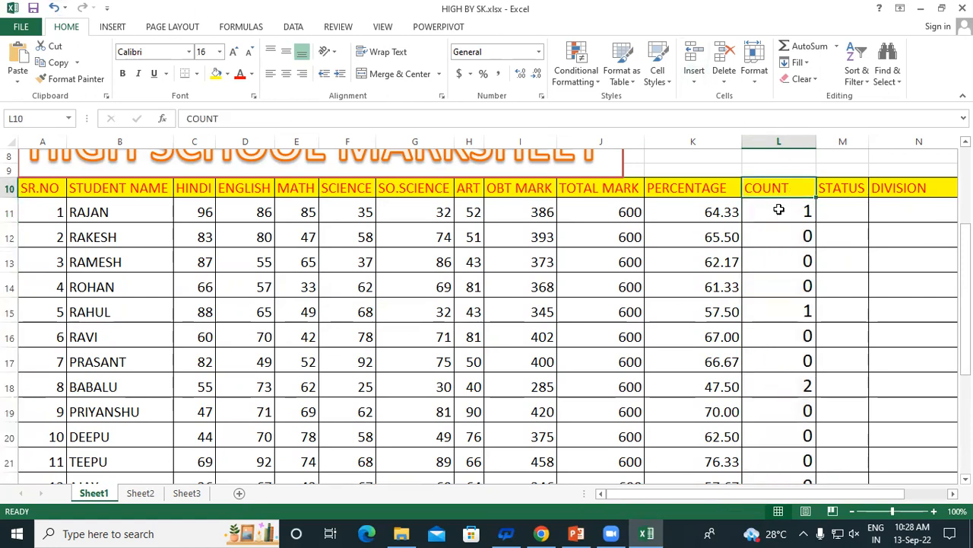
click(778, 210)
drag(779, 209, 804, 436)
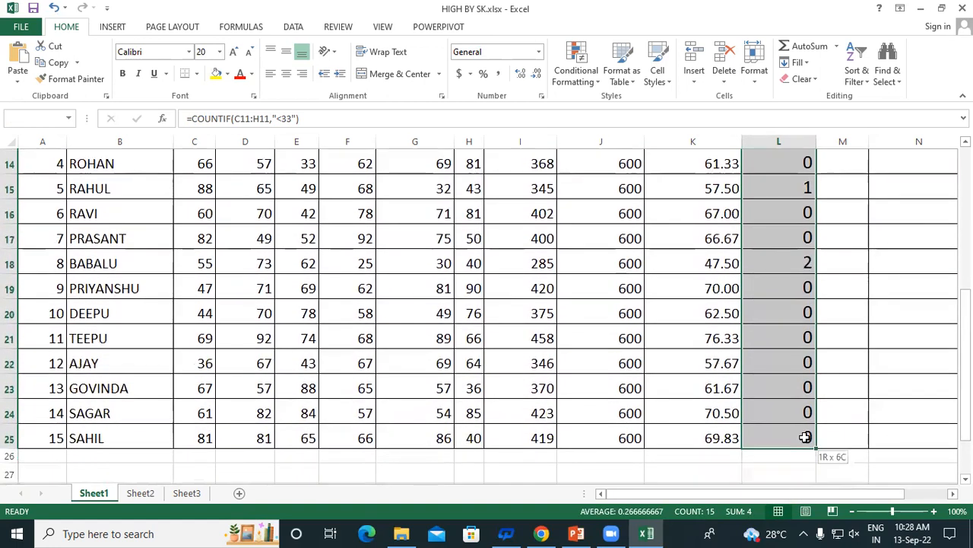
scroll(774, 222, up, 2)
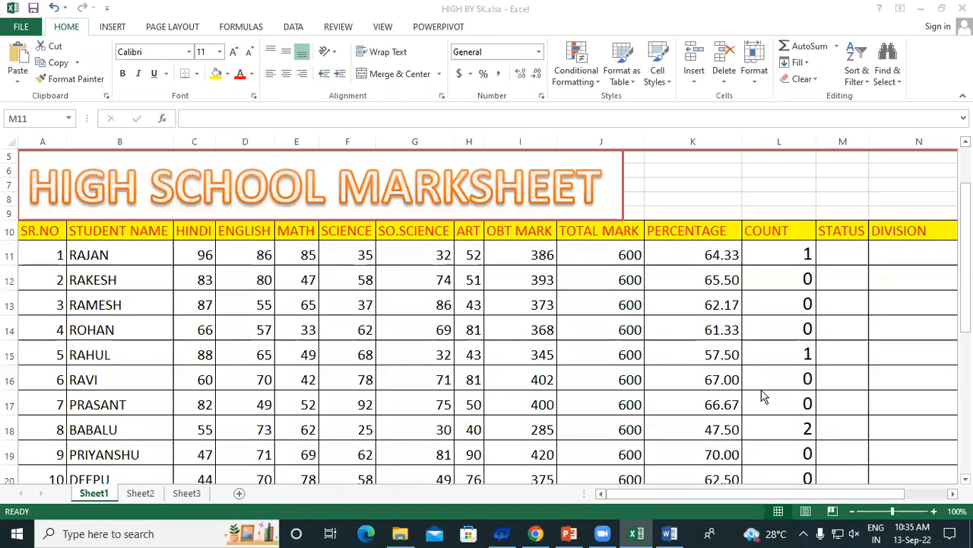
click(836, 256)
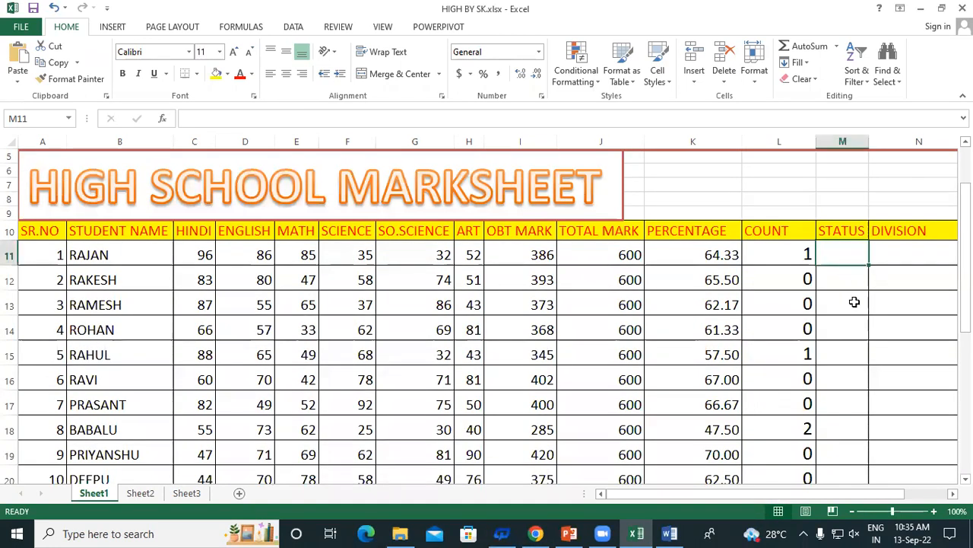
click(842, 231)
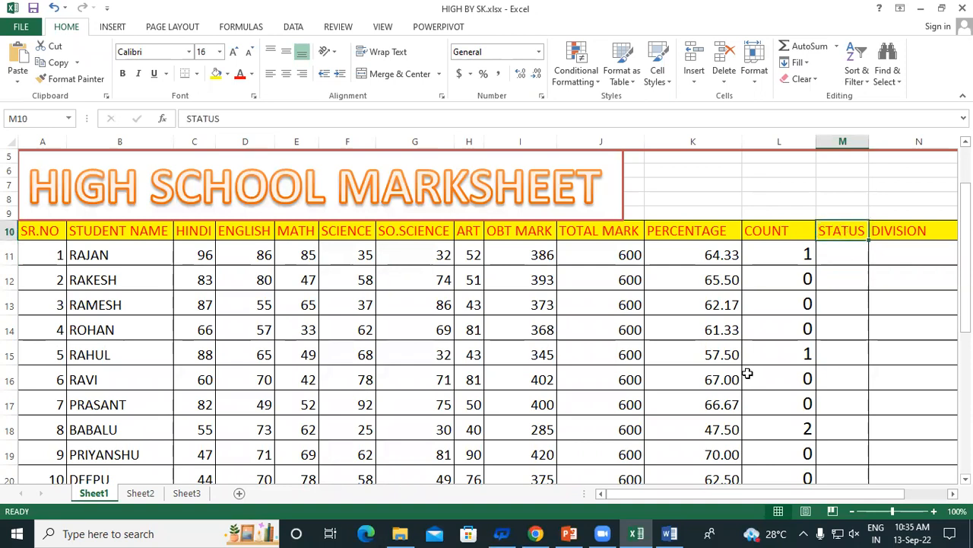
click(846, 254)
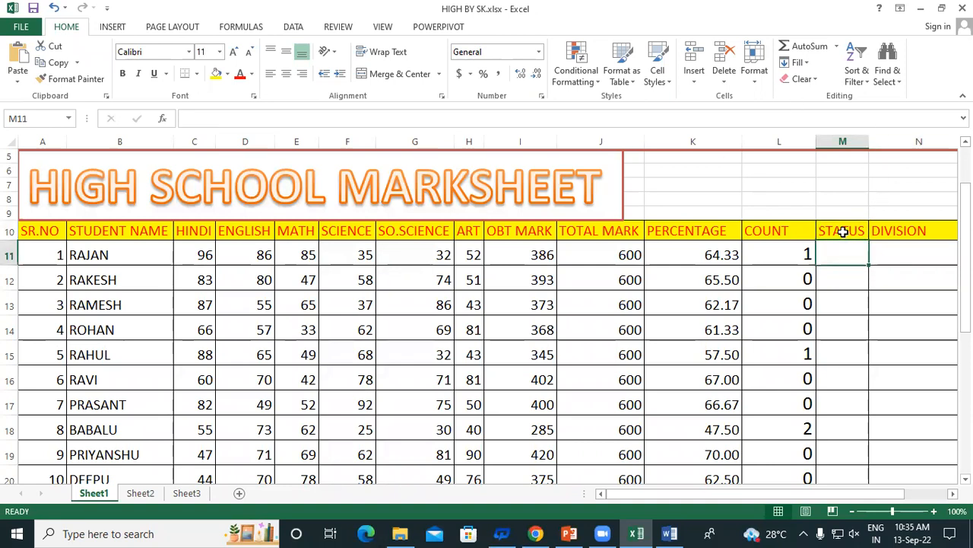
scroll(843, 228, down, 2)
scroll(840, 226, up, 3)
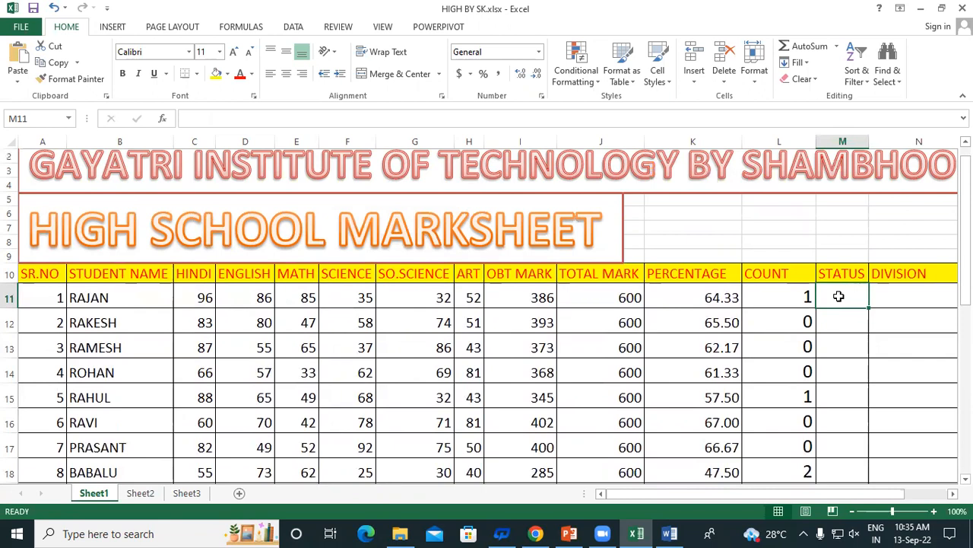
scroll(628, 269, down, 2)
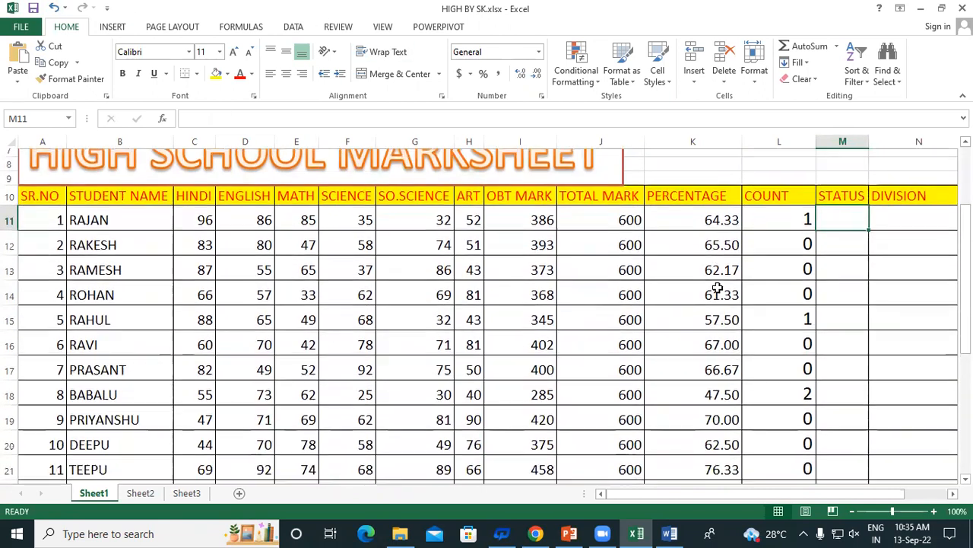
Step: Compare the COUNT values in L12:L14 with those in L11, L15 and L18 as the basis for each student's status
drag(779, 236, 778, 288)
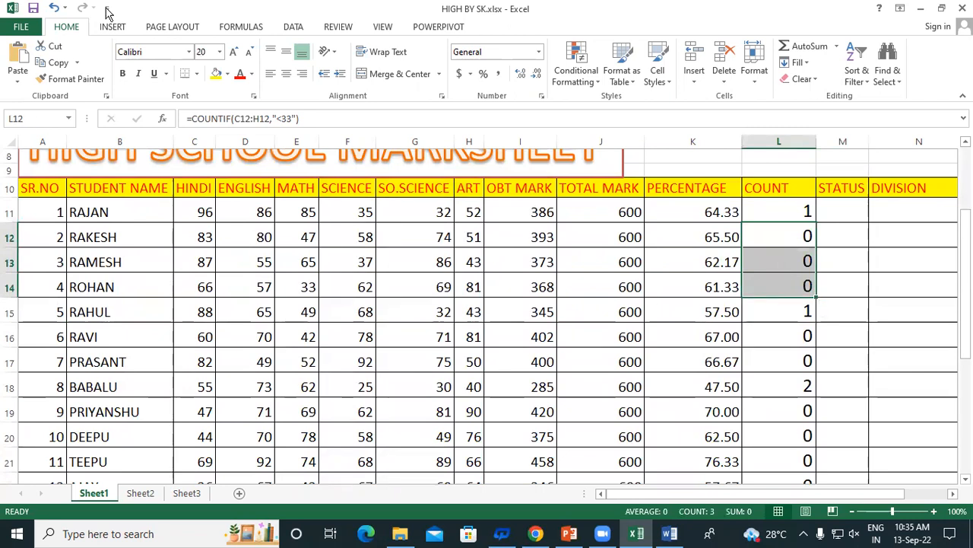
click(837, 234)
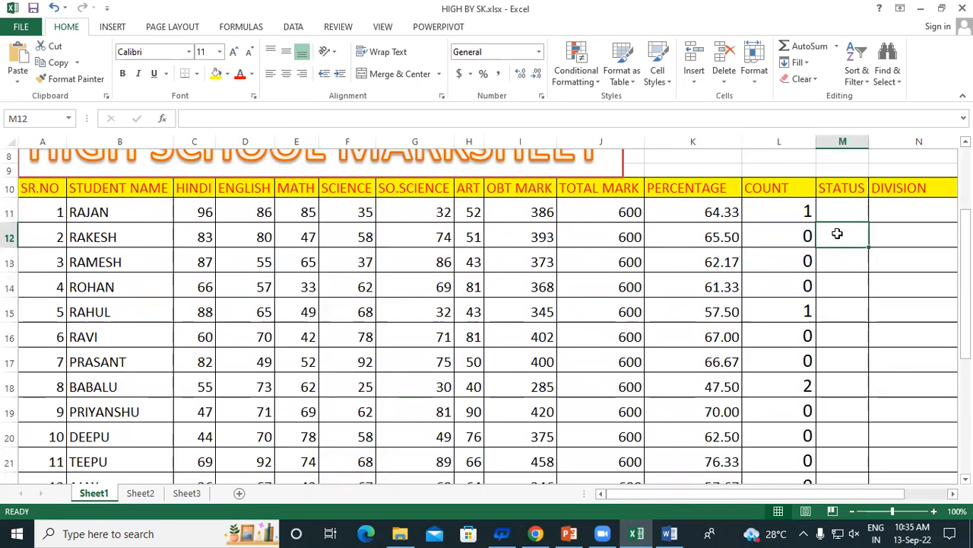
click(784, 207)
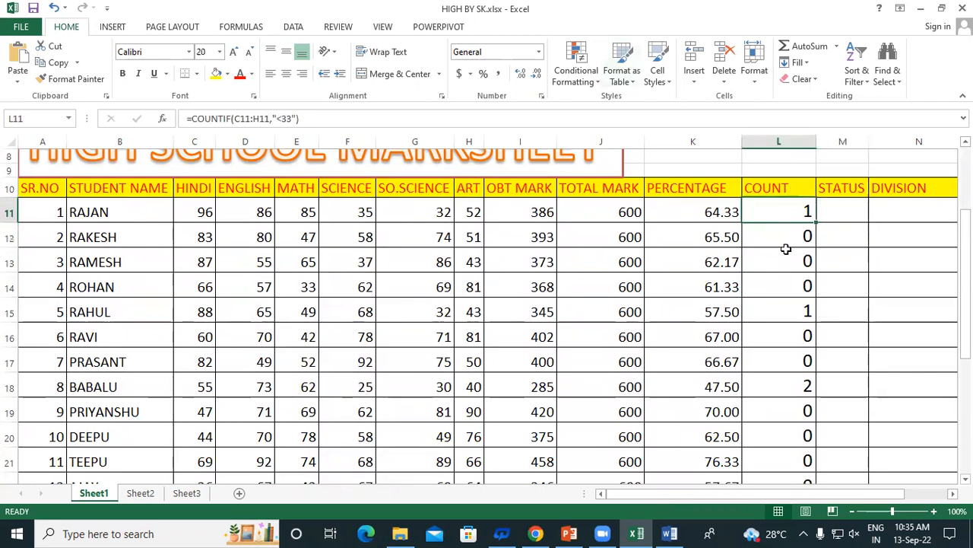
click(786, 309)
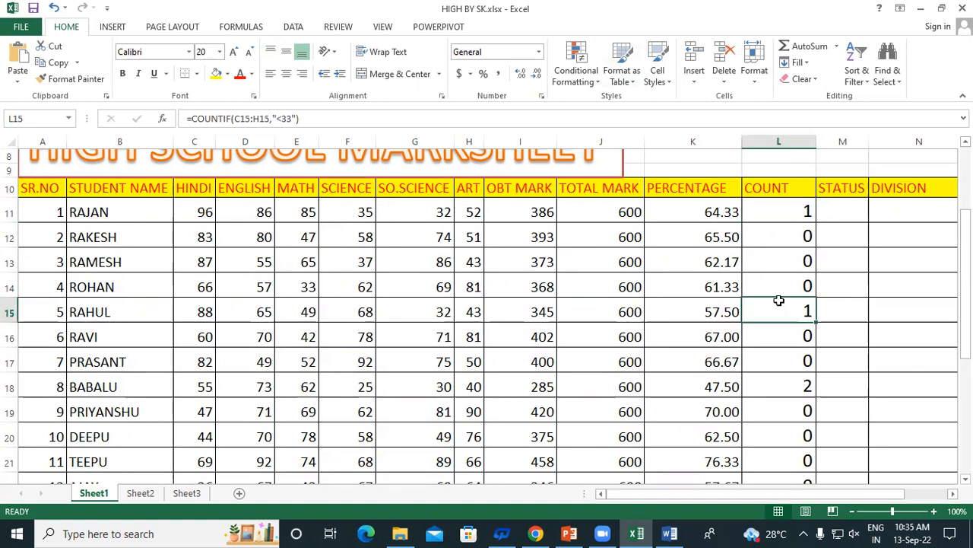
scroll(784, 307, down, 2)
click(777, 266)
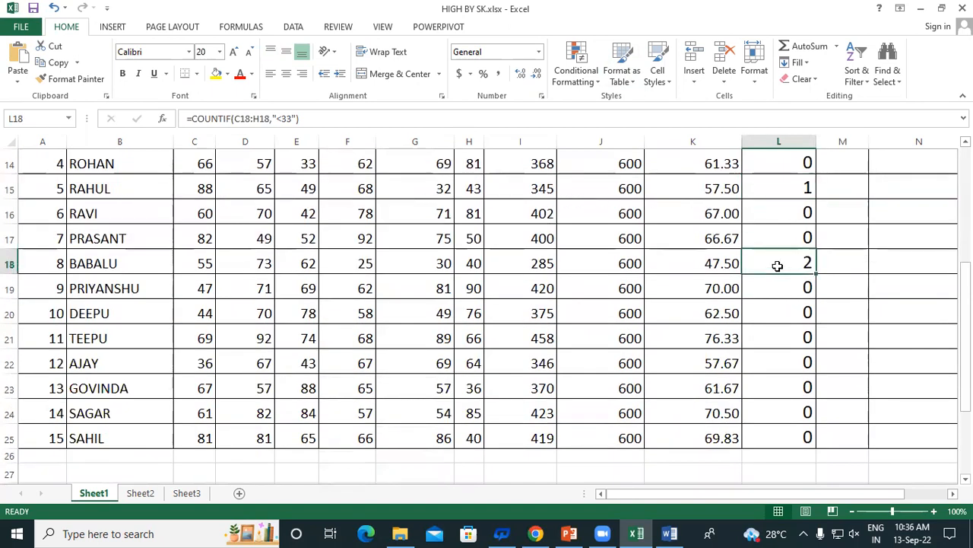
scroll(778, 265, up, 3)
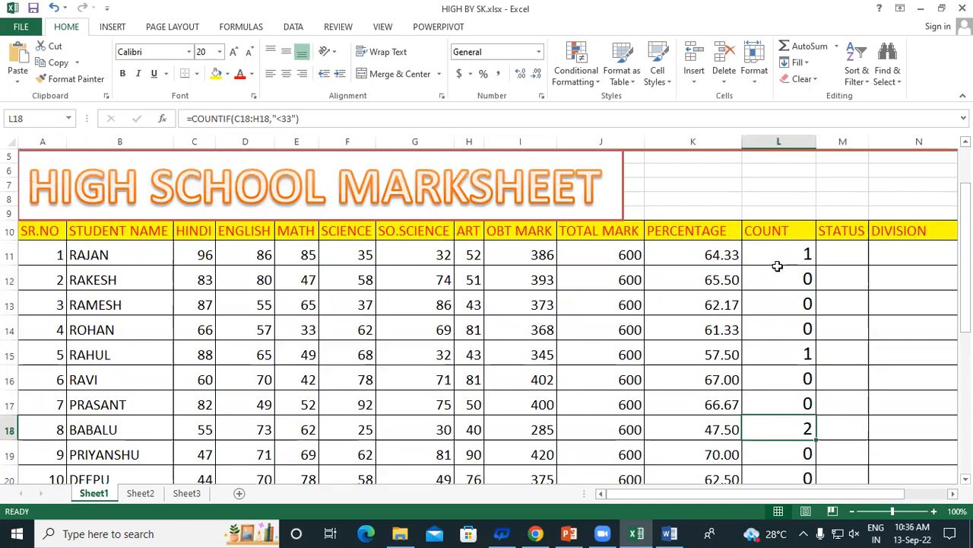
Step: Begin an IF formula in M11 that returns "PASS" when the count in L11 equals 0
click(837, 257)
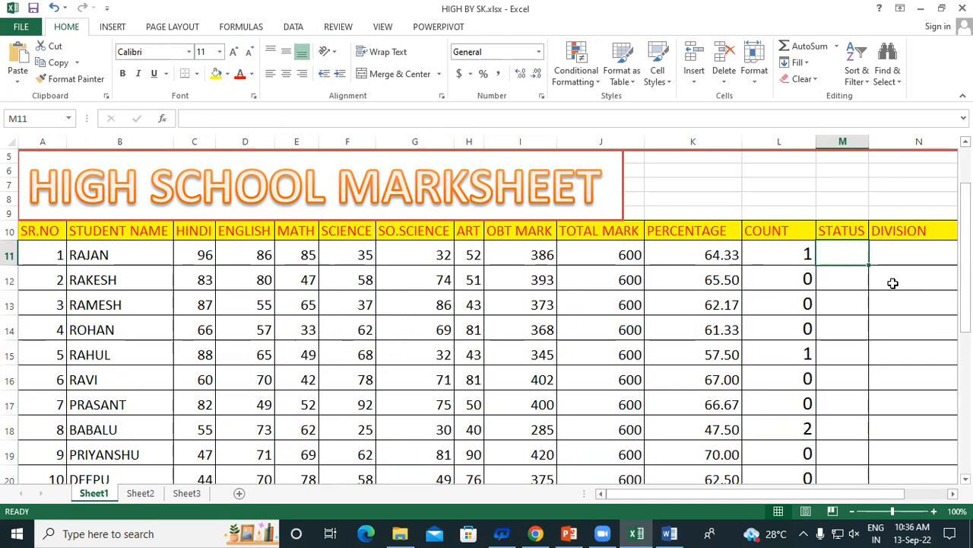
text(=)
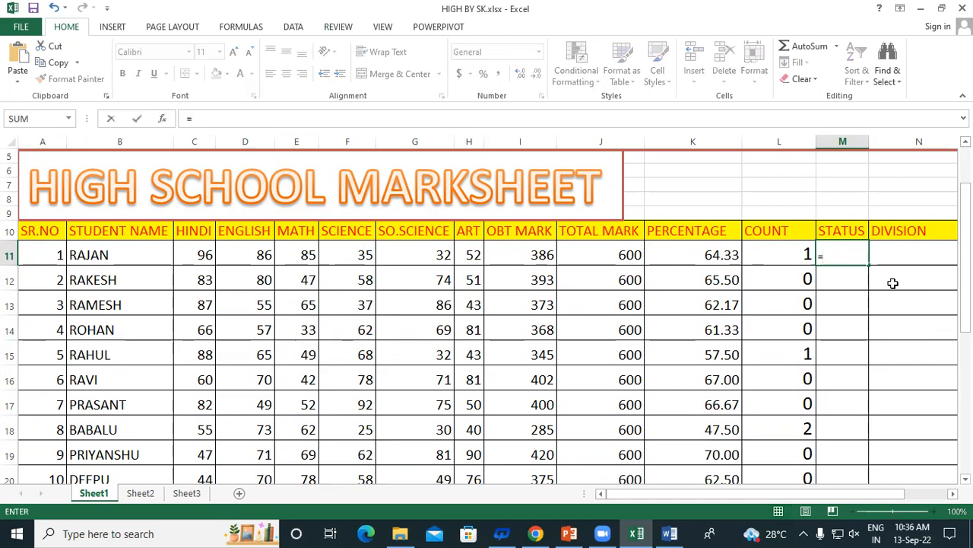
text(IF()
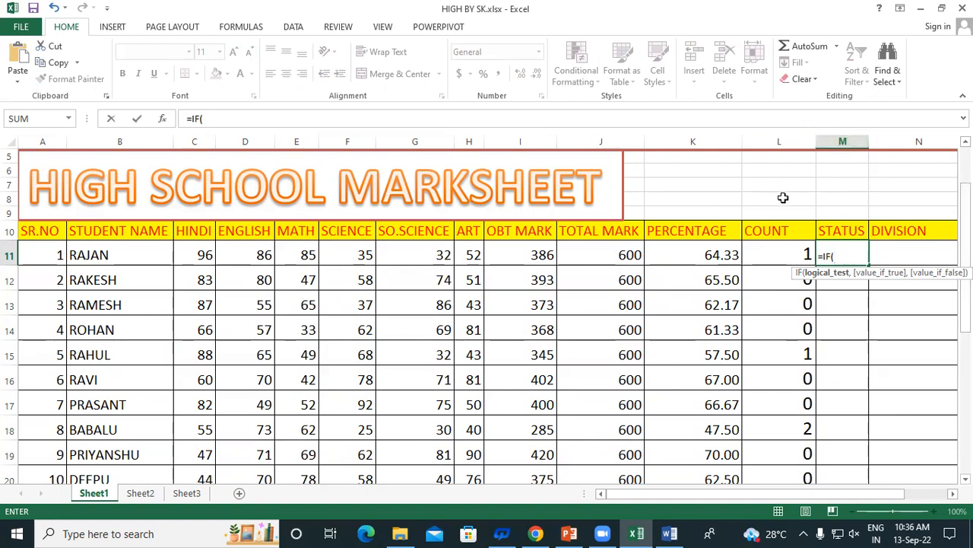
click(780, 257)
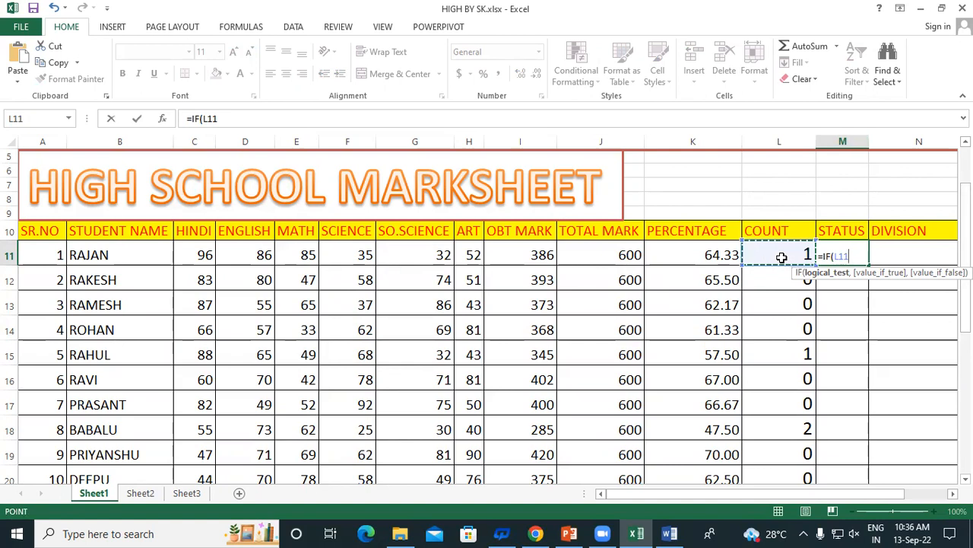
text(=0)
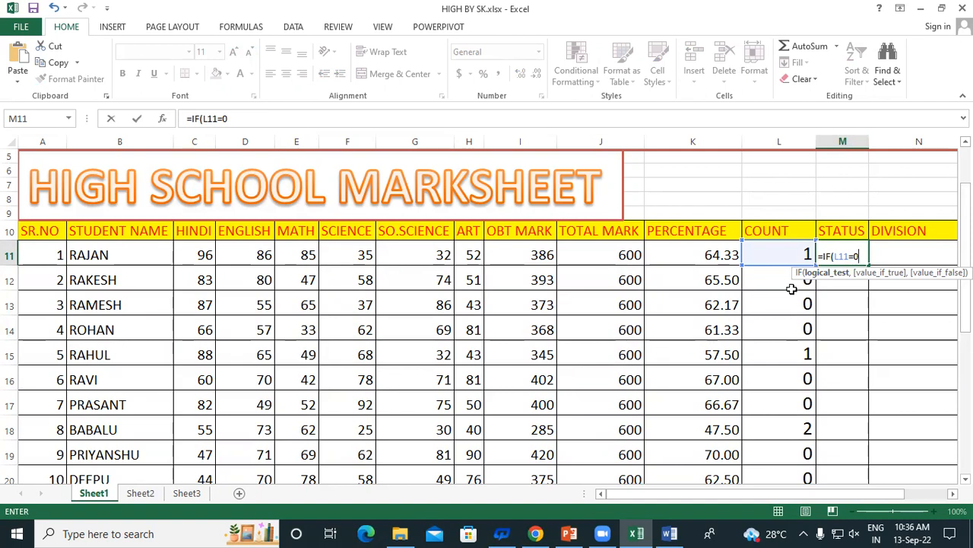
text(,)
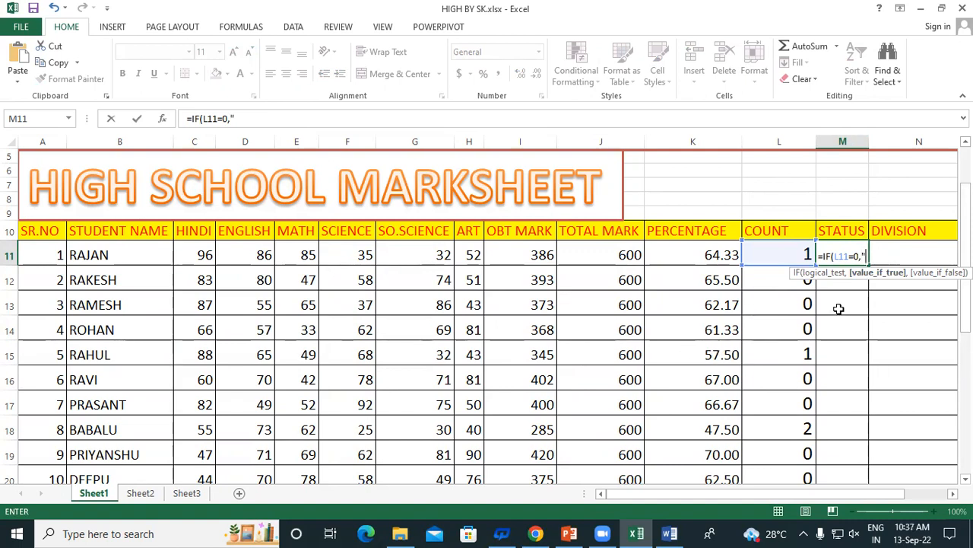
text(p)
key(BackSpace)
text(PASS",)
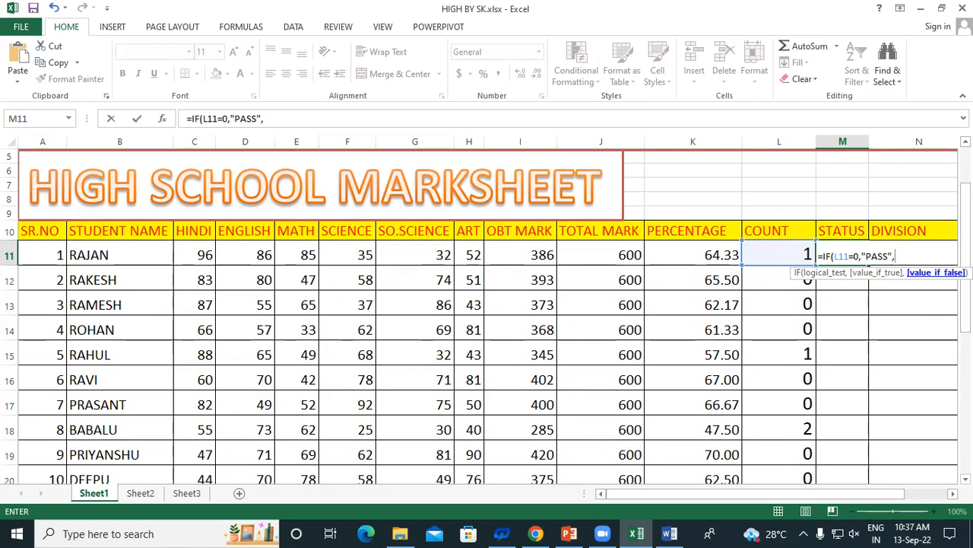
Step: Complete the M11 formula with a nested IF that returns "SP" when L11 equals 1 and "FAIL" otherwise
text(IF)
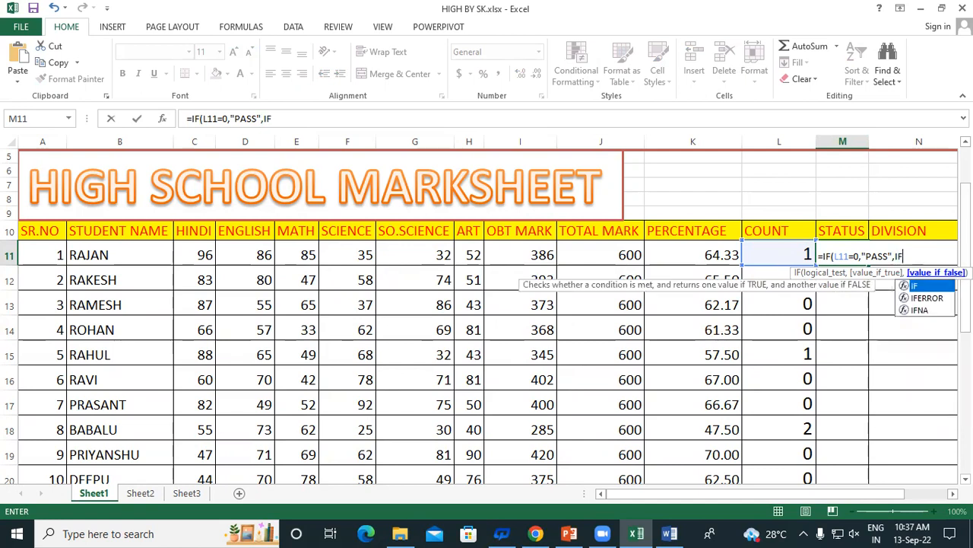
text(()
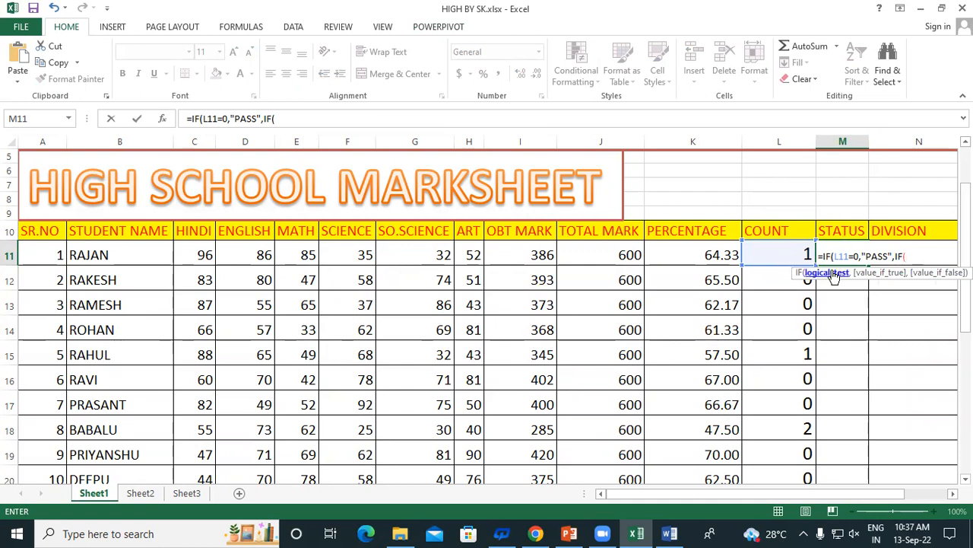
click(778, 254)
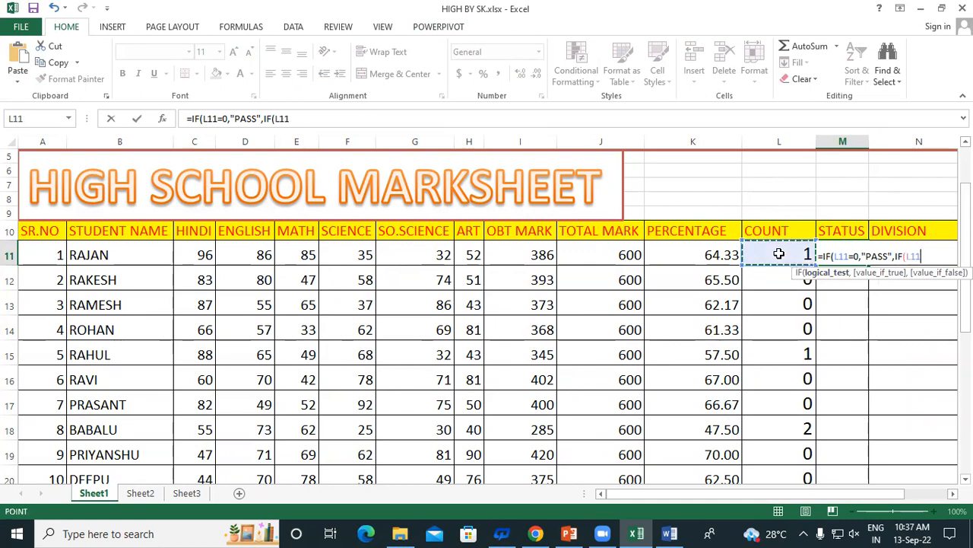
text(=)
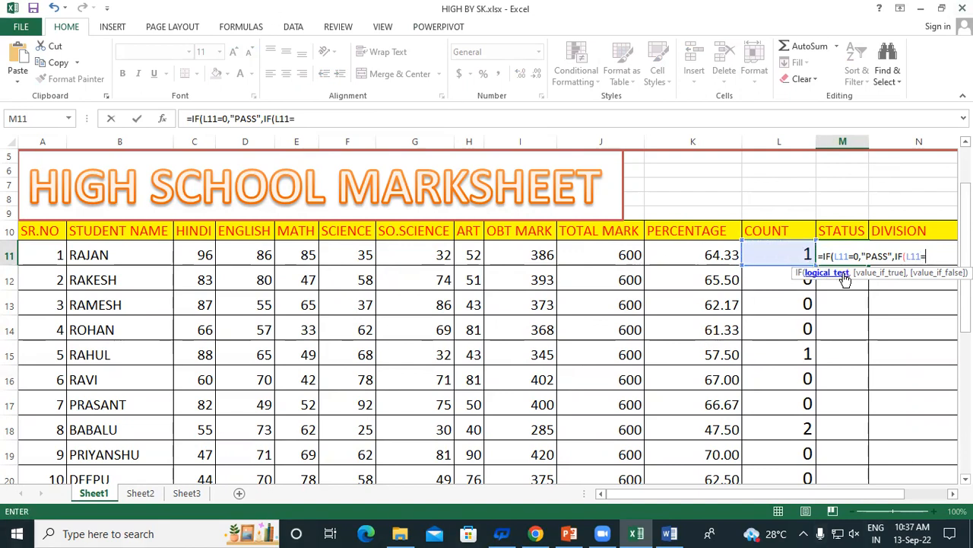
text(1,)
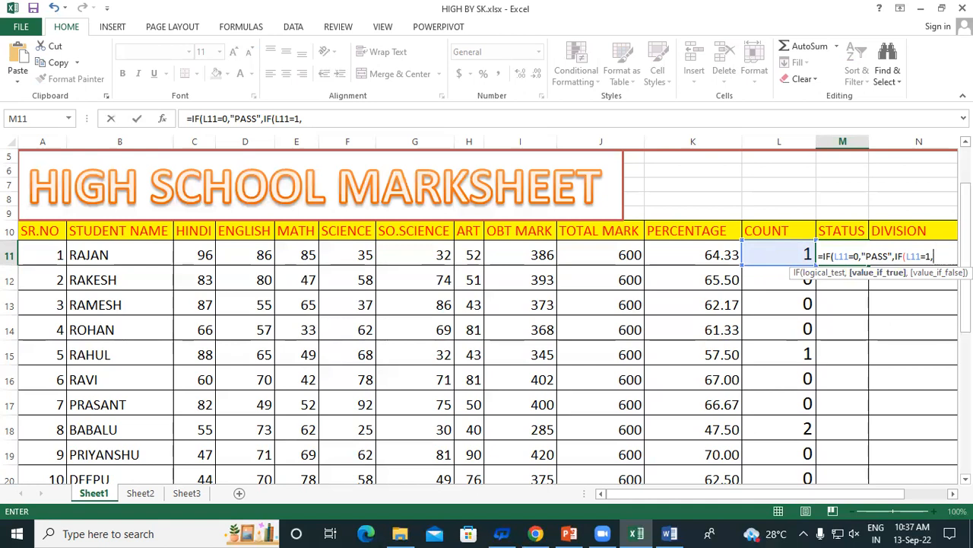
text("SP",)
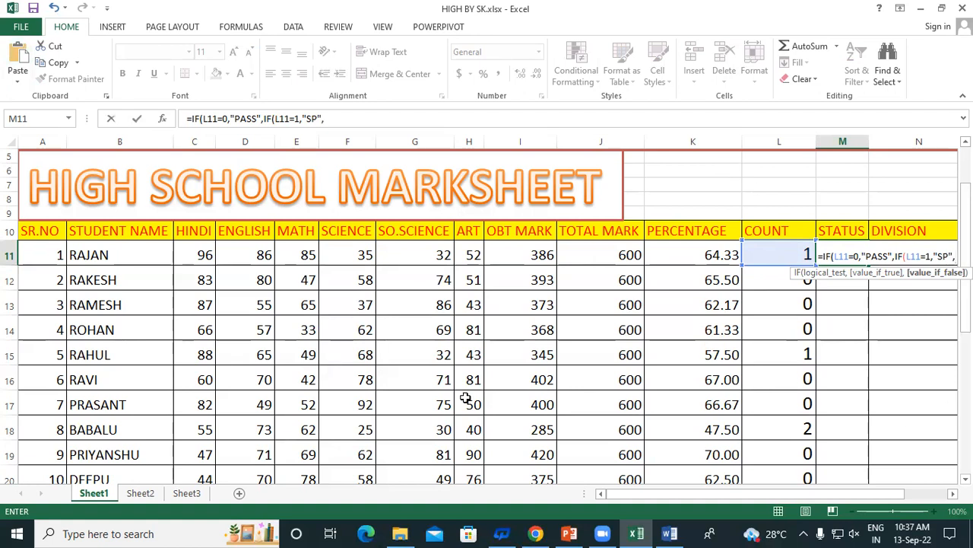
text(")
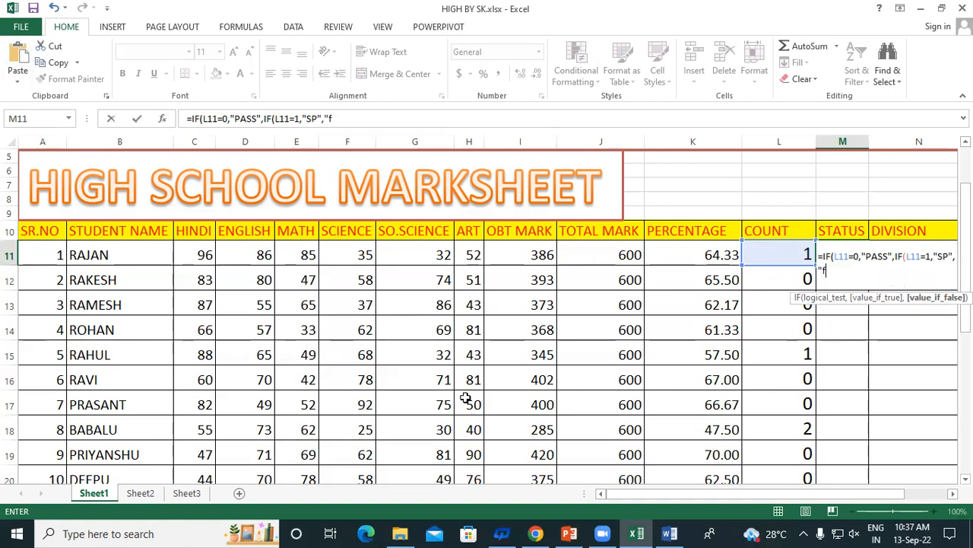
text(FAIL")
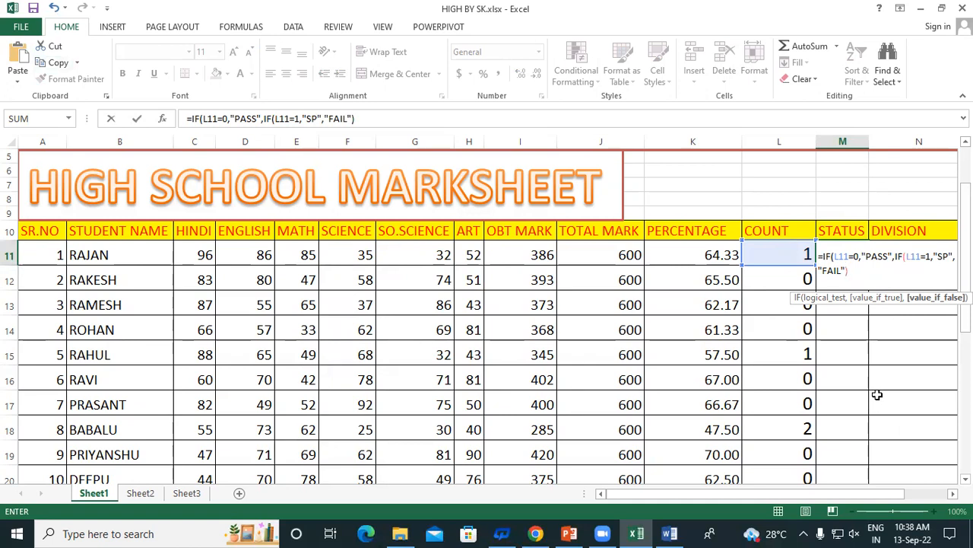
key(Return)
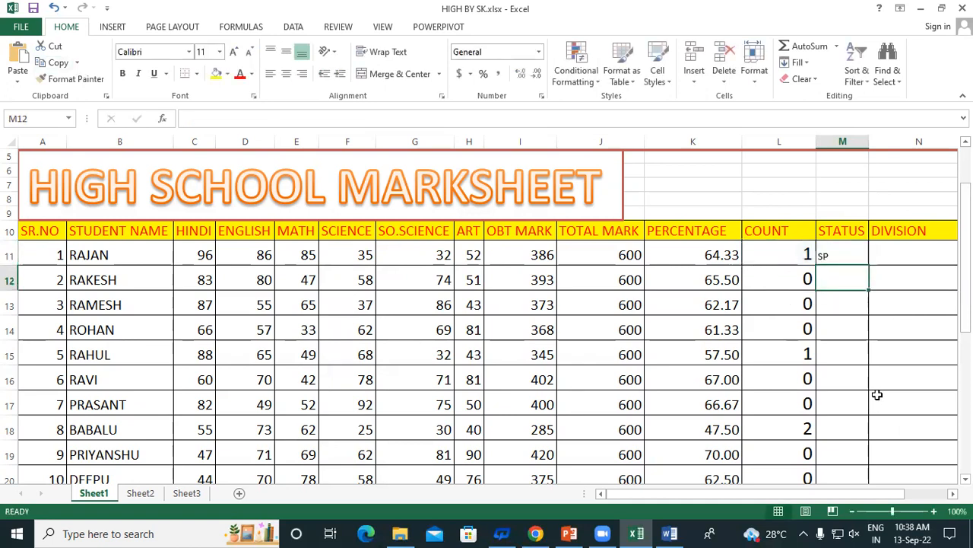
Step: Fill the nested IF formula from M11 down the STATUS column through row 25
click(840, 254)
scroll(841, 252, down, 3)
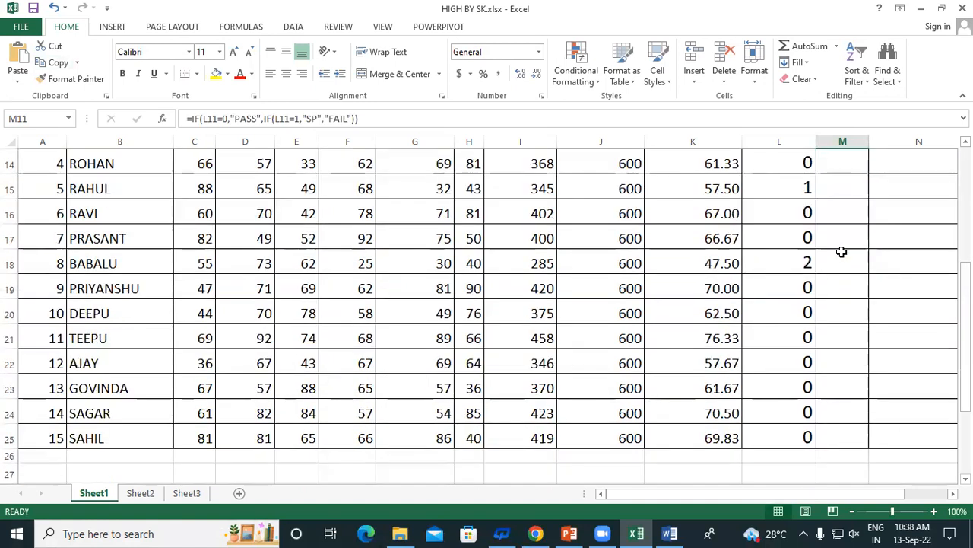
scroll(841, 252, up, 2)
drag(871, 222, 915, 443)
scroll(914, 443, up, 2)
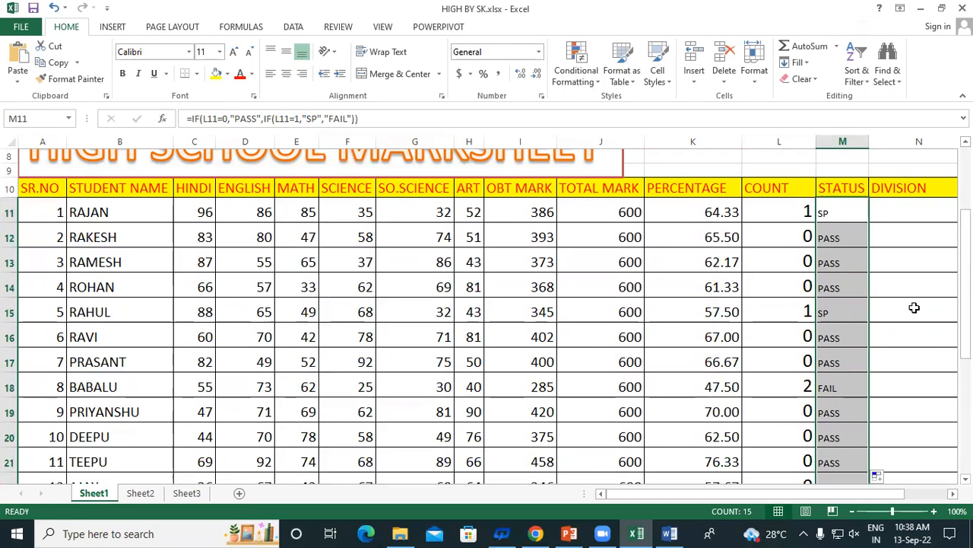
scroll(760, 310, down, 1)
scroll(760, 310, up, 1)
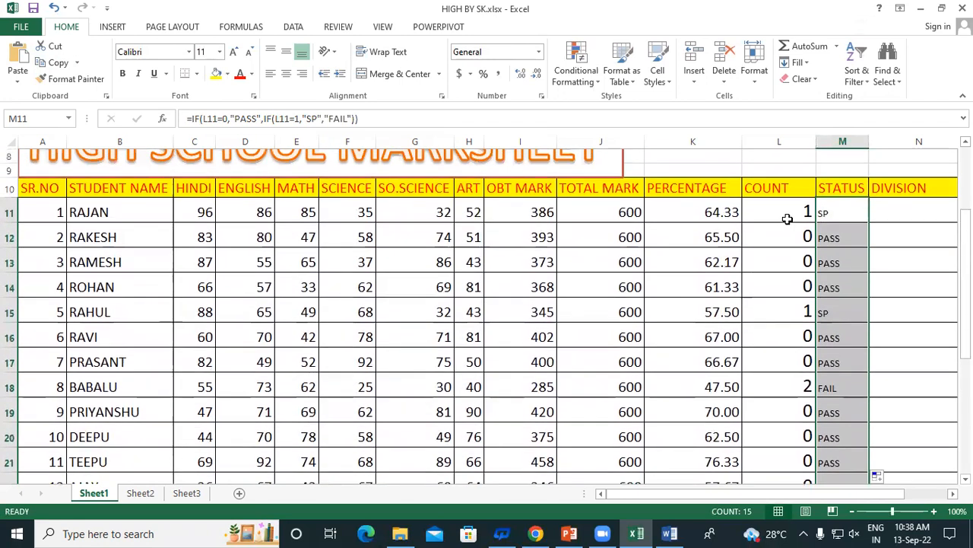
Step: Compare the COUNT value with the STATUS result in rows 11, 12 and 18
click(787, 216)
click(862, 214)
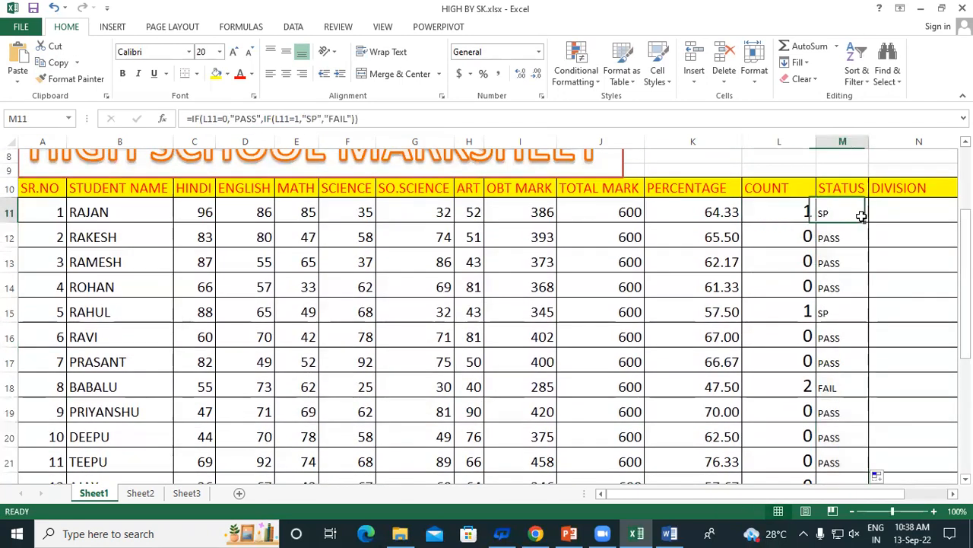
click(786, 239)
click(833, 231)
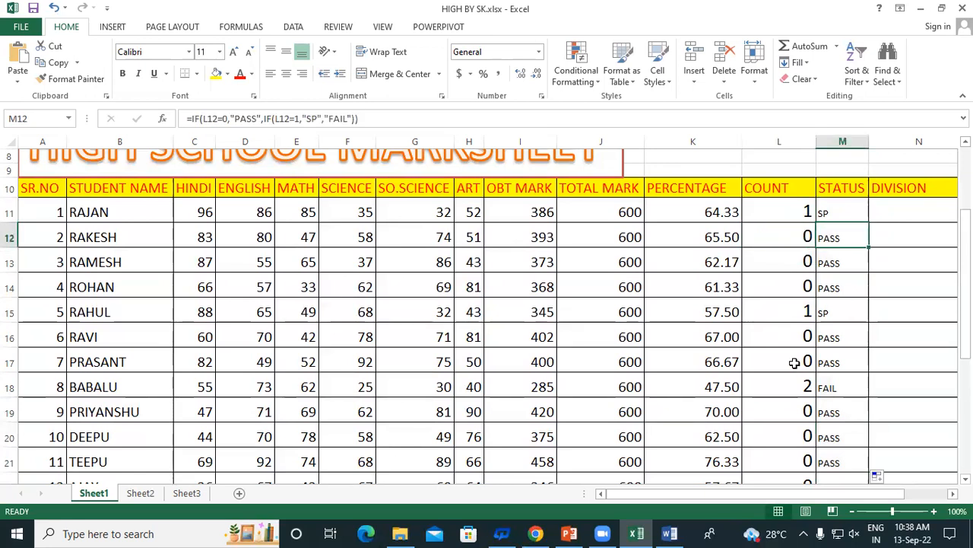
scroll(789, 337, down, 2)
click(796, 262)
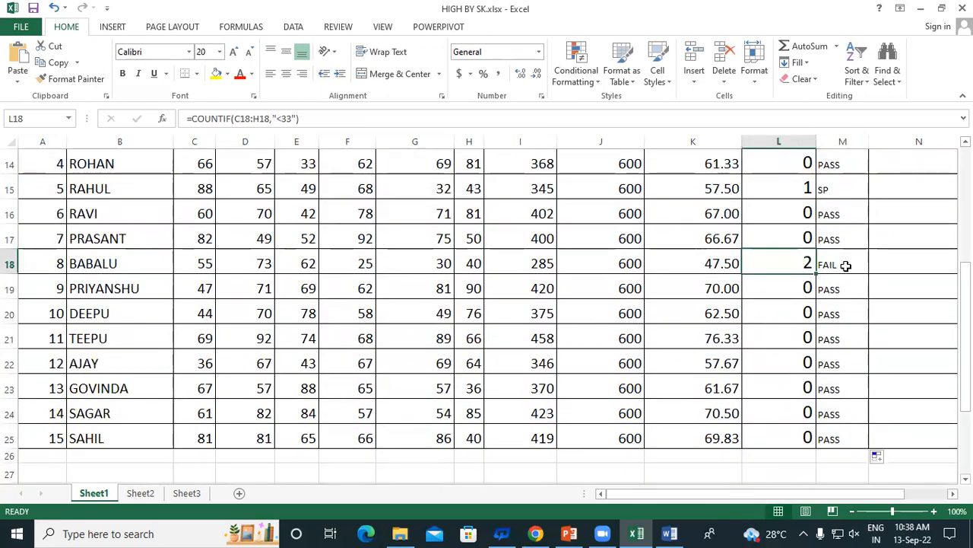
click(844, 264)
scroll(872, 298, up, 2)
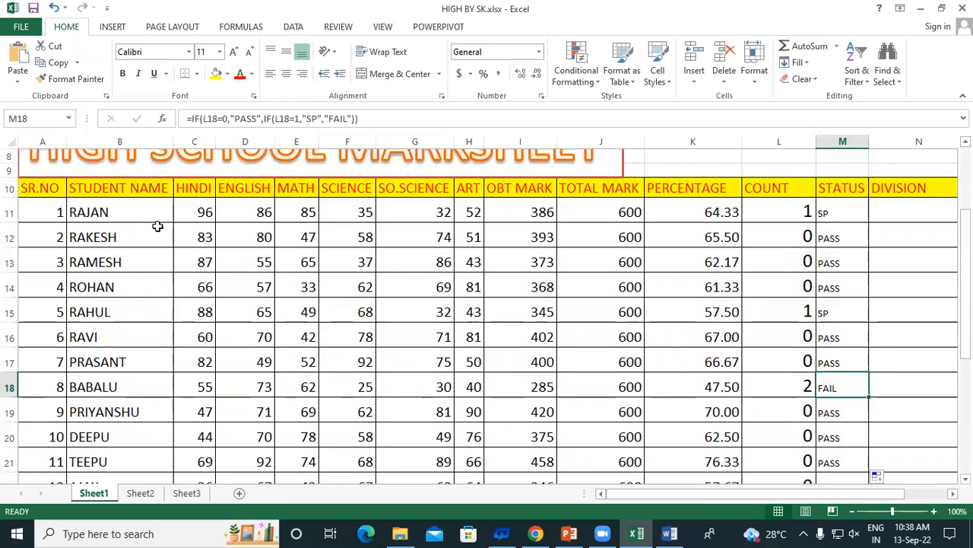
Step: Check the subject marks in C11:G11 against the pass mark to verify the status in M11
click(194, 216)
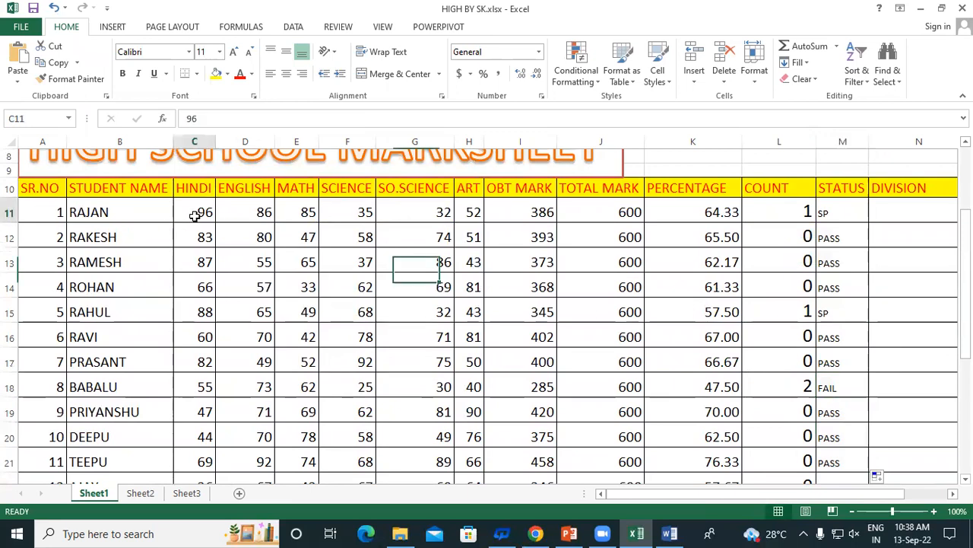
click(256, 211)
click(298, 211)
click(361, 211)
click(434, 212)
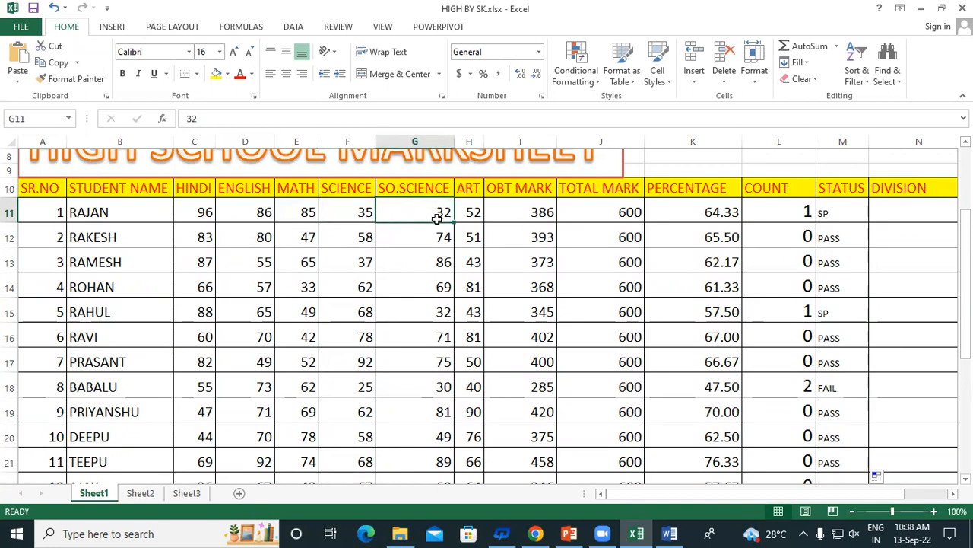
Step: Check the subject marks in C18:G18 against the pass mark to verify the status in M18
scroll(249, 340, down, 1)
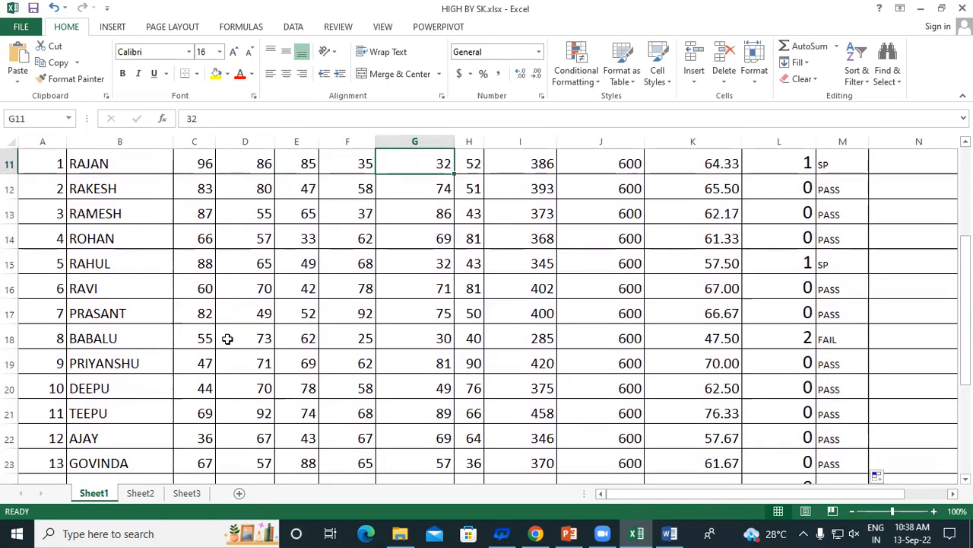
click(213, 338)
click(251, 338)
click(299, 338)
click(358, 338)
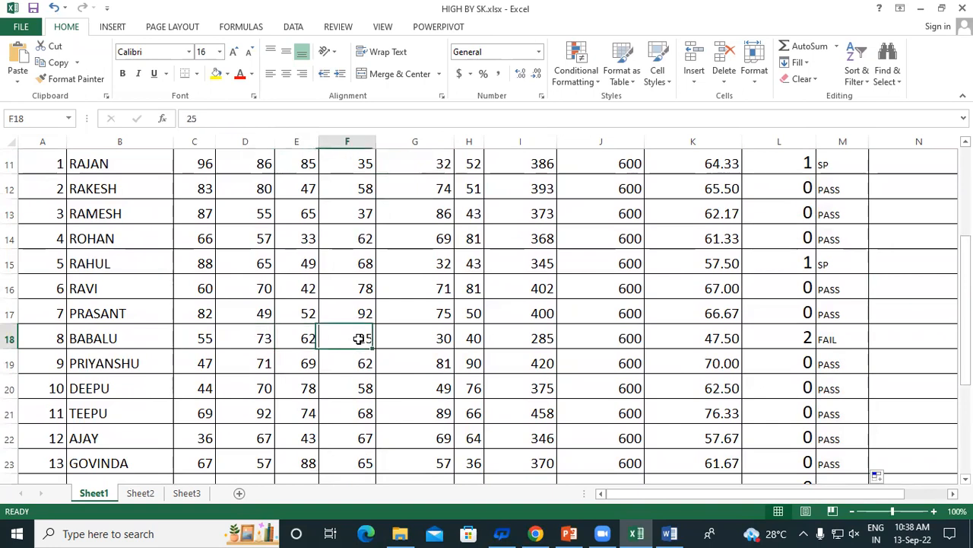
click(445, 339)
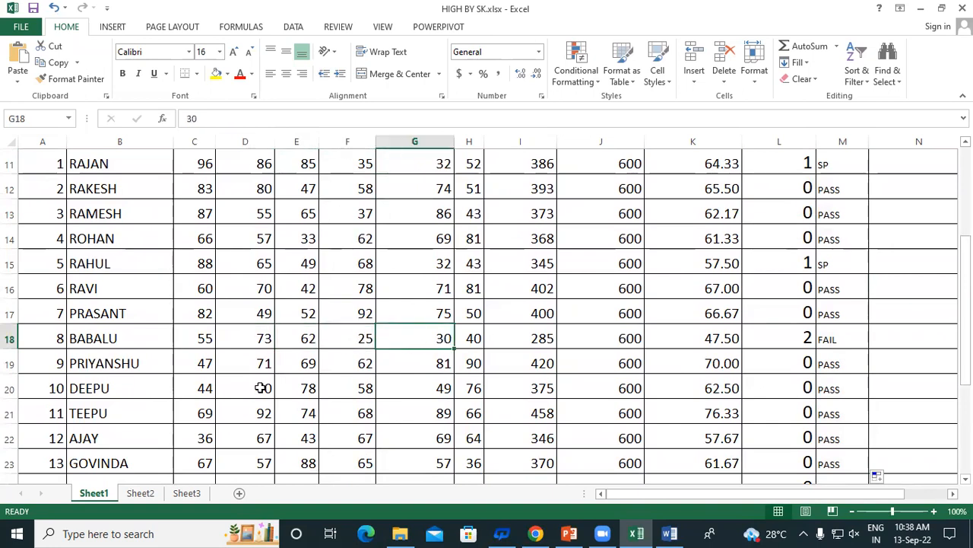
Step: Review the STATUS results from M11 downward together with the subject marks in row 11
scroll(843, 257, down, 2)
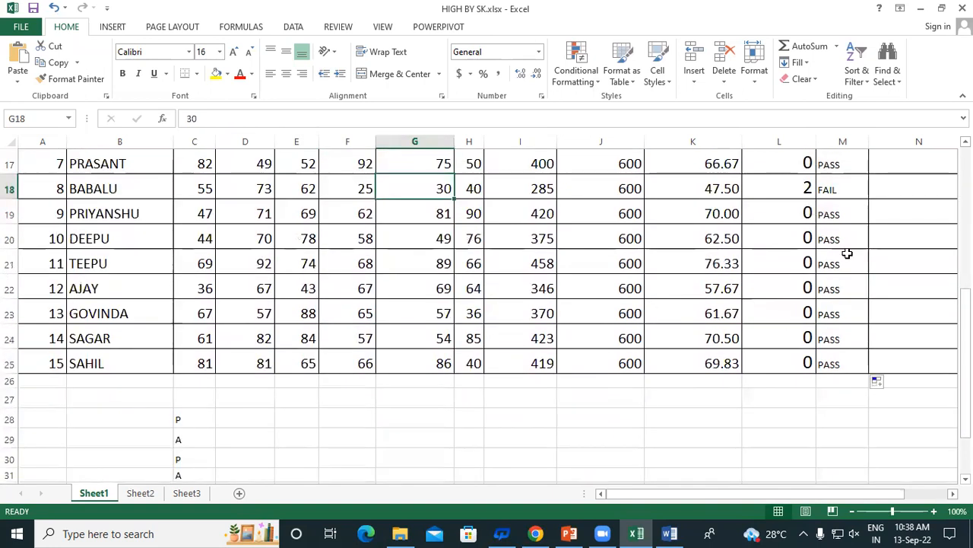
scroll(854, 271, up, 3)
drag(830, 210, 849, 439)
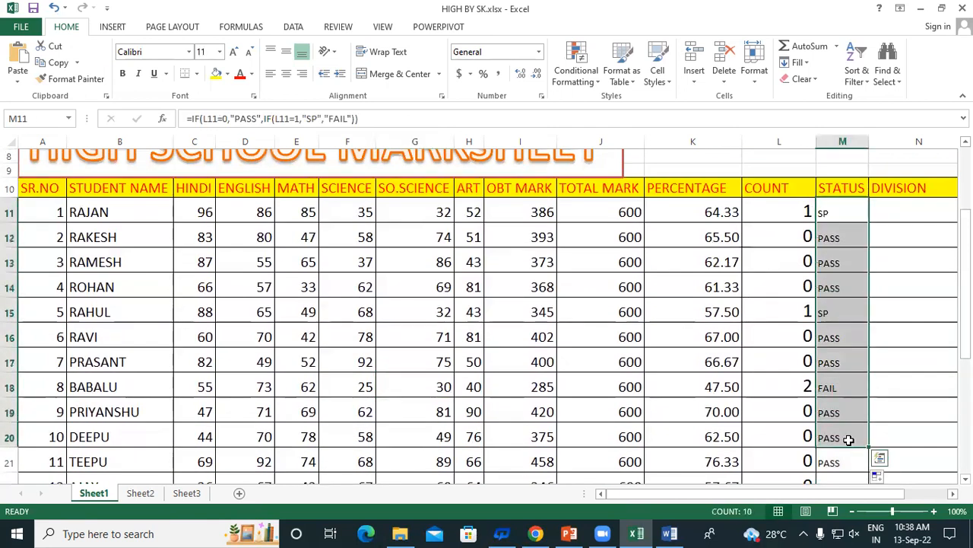
scroll(849, 440, down, 1)
scroll(844, 395, up, 2)
drag(833, 217, 857, 461)
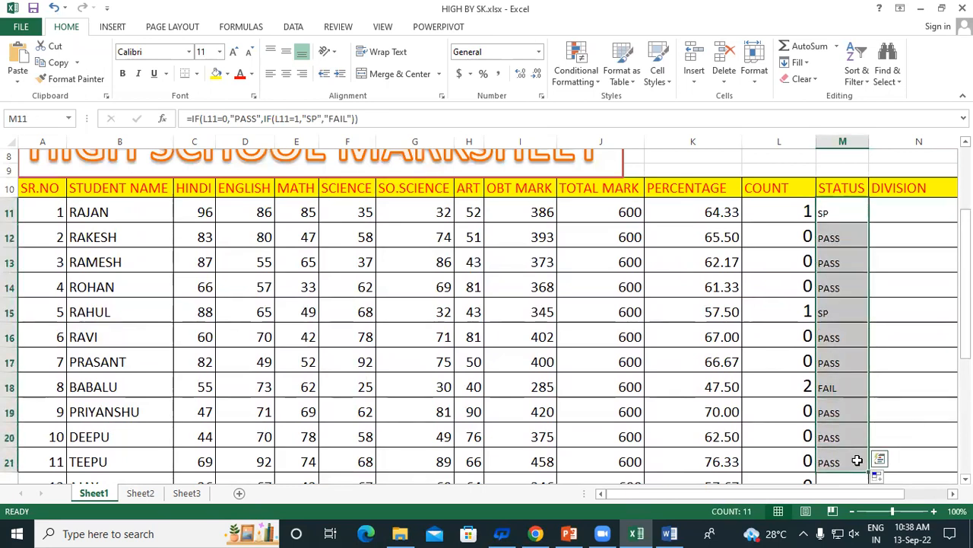
drag(195, 210, 441, 212)
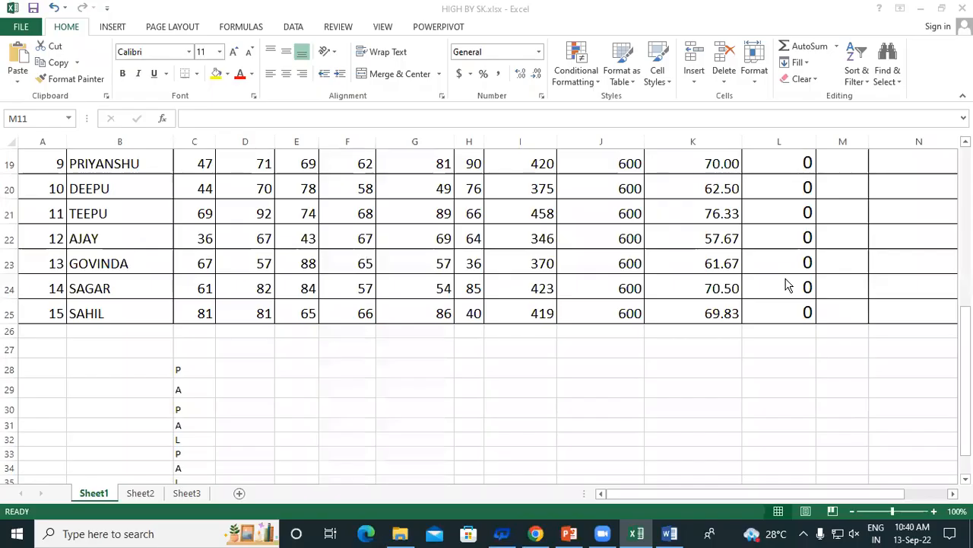
Step: Begin the STATUS formula in M11 with an IF that returns "PASS" when the COUNT in L11 equals 0
click(824, 231)
scroll(834, 245, up, 4)
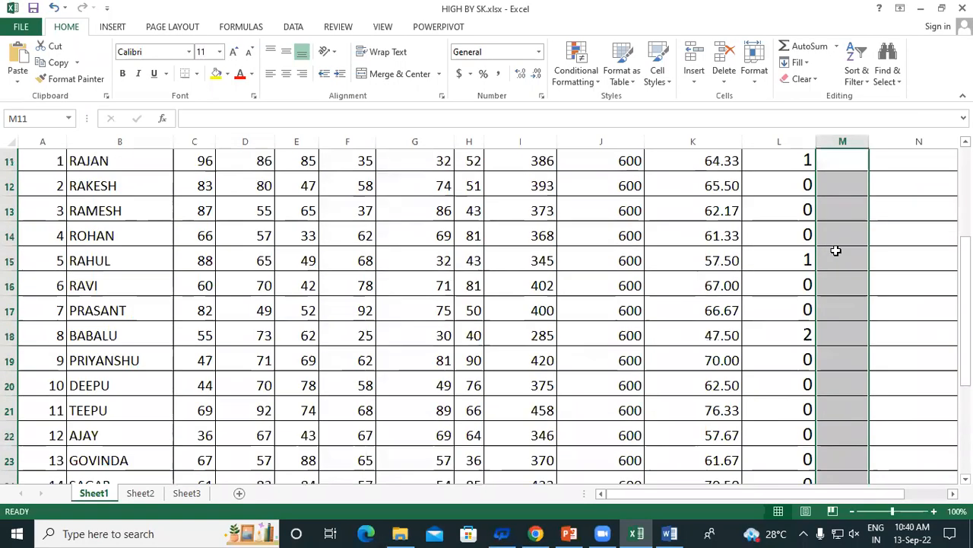
click(840, 226)
text(=)
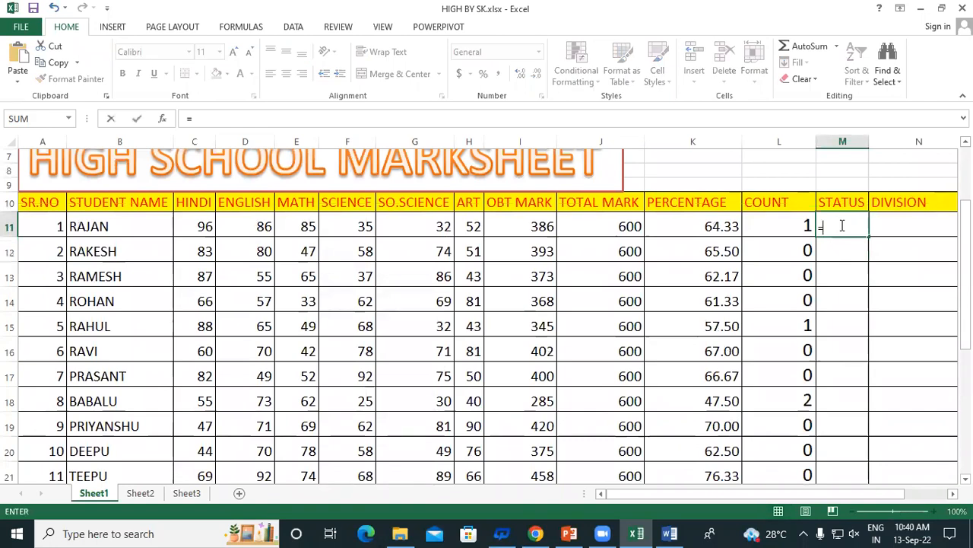
text(IF()
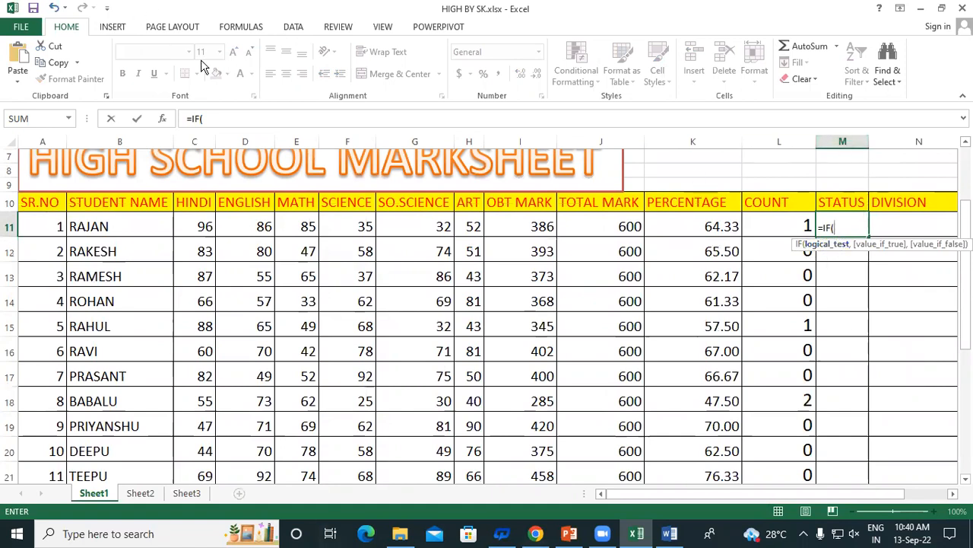
click(773, 220)
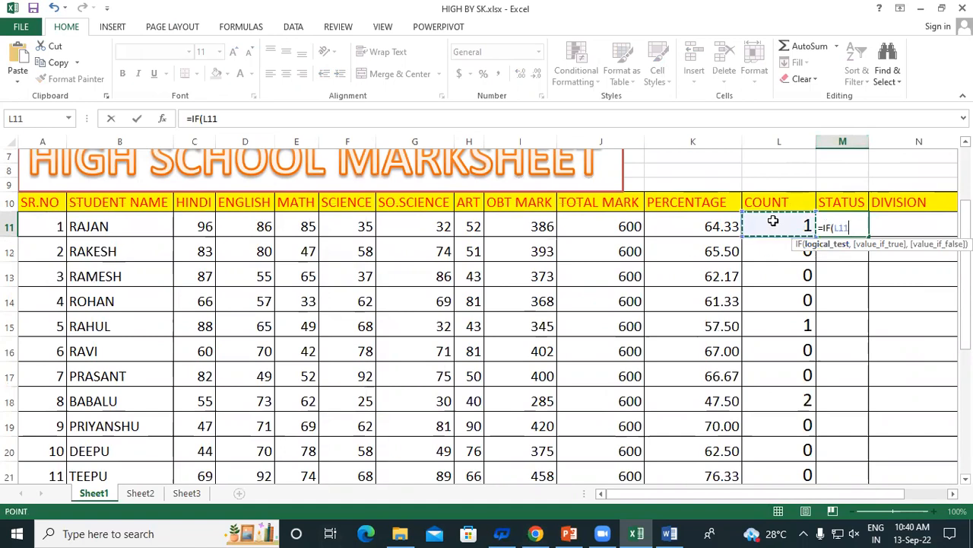
text(=)
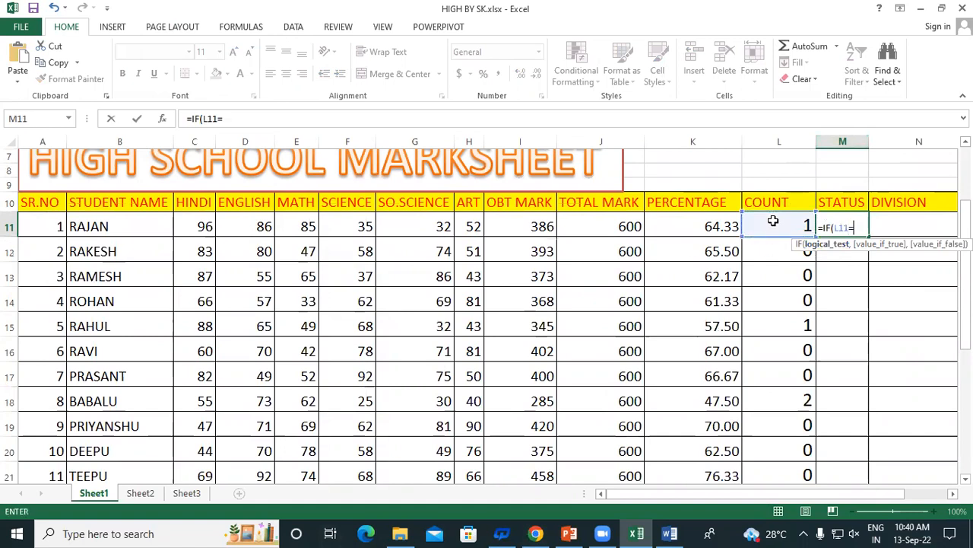
text(0,)
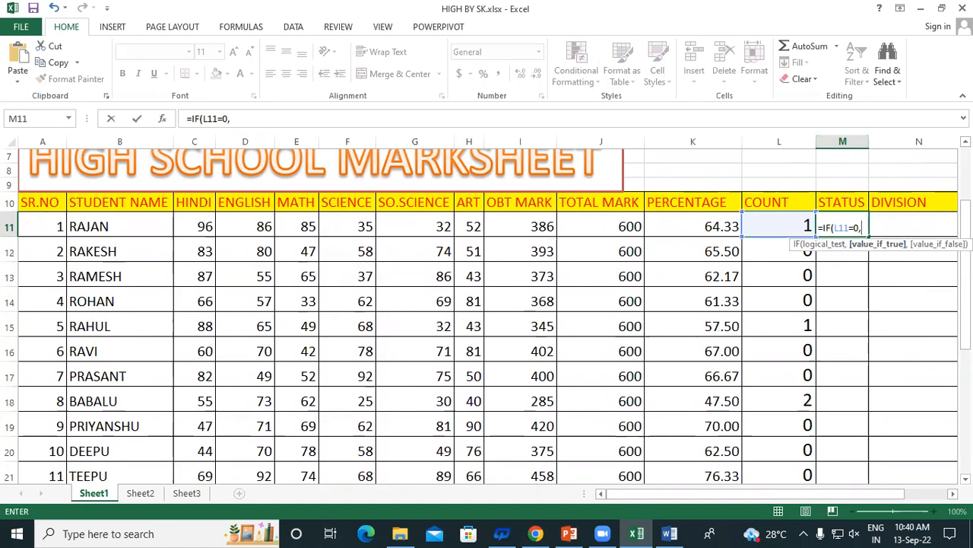
text("PASS")
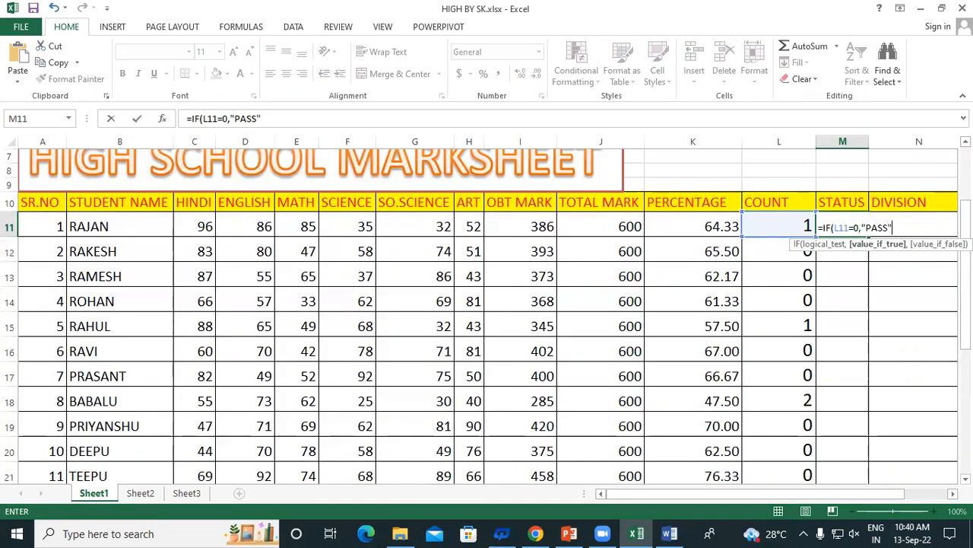
text(,)
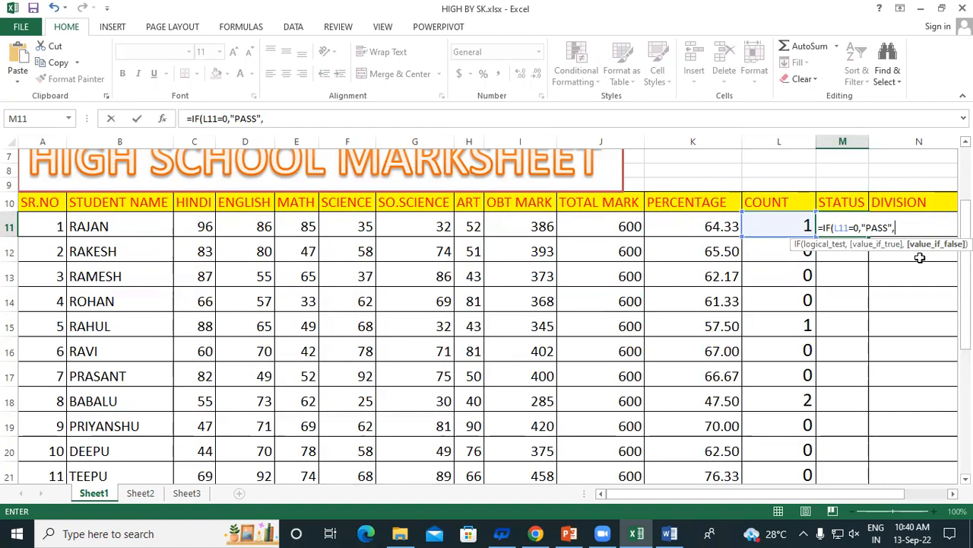
Step: Complete the M11 formula with a nested IF that returns "SP" when L11 equals 1 and "FAIL" otherwise
text(IF)
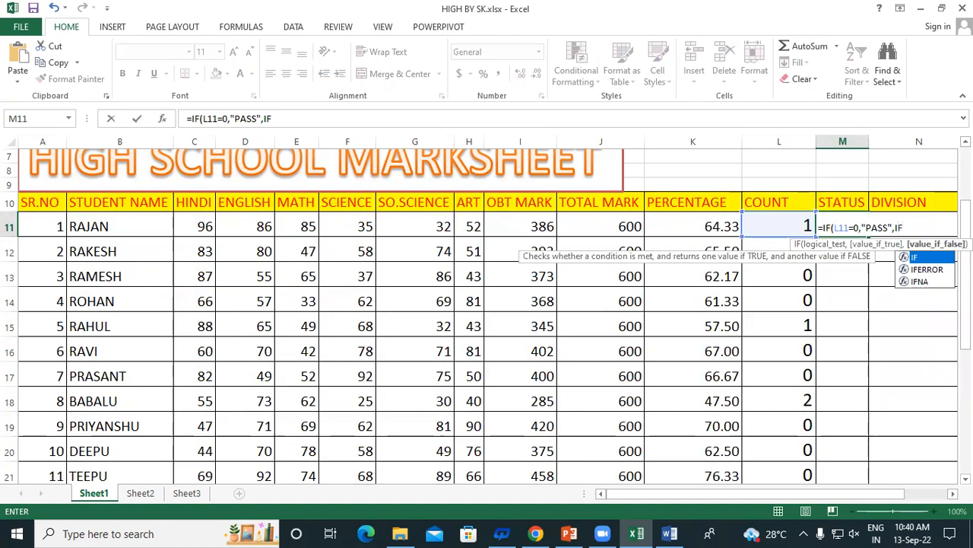
text(()
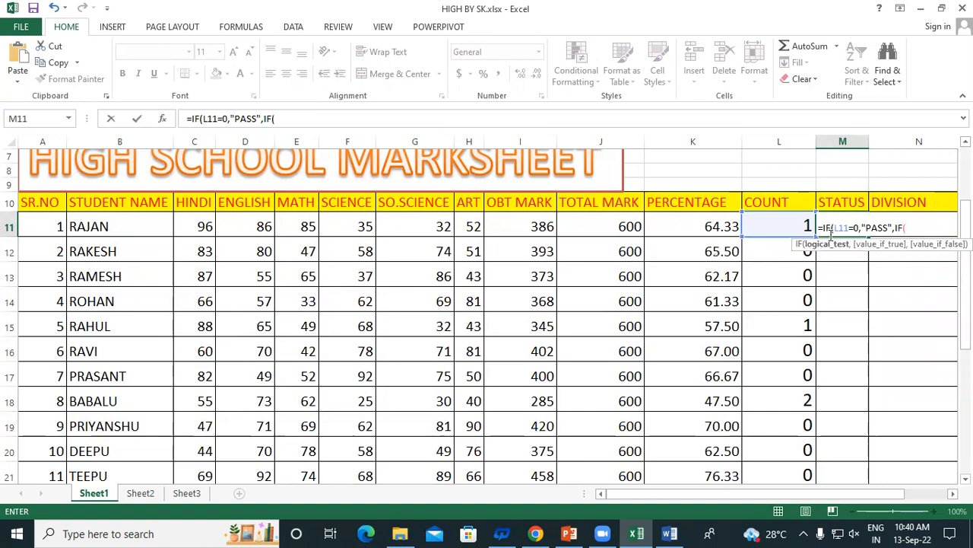
click(791, 225)
text(=1,)
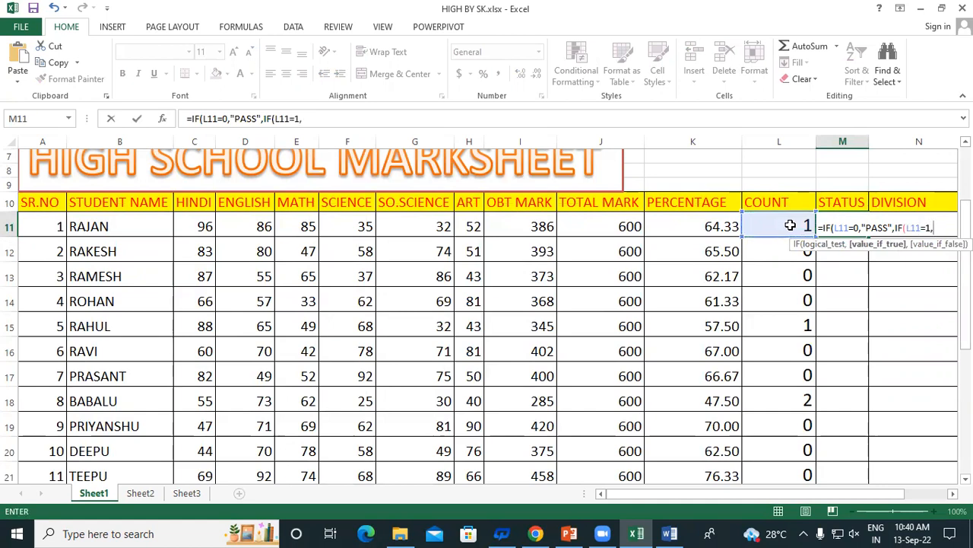
text("SP",)
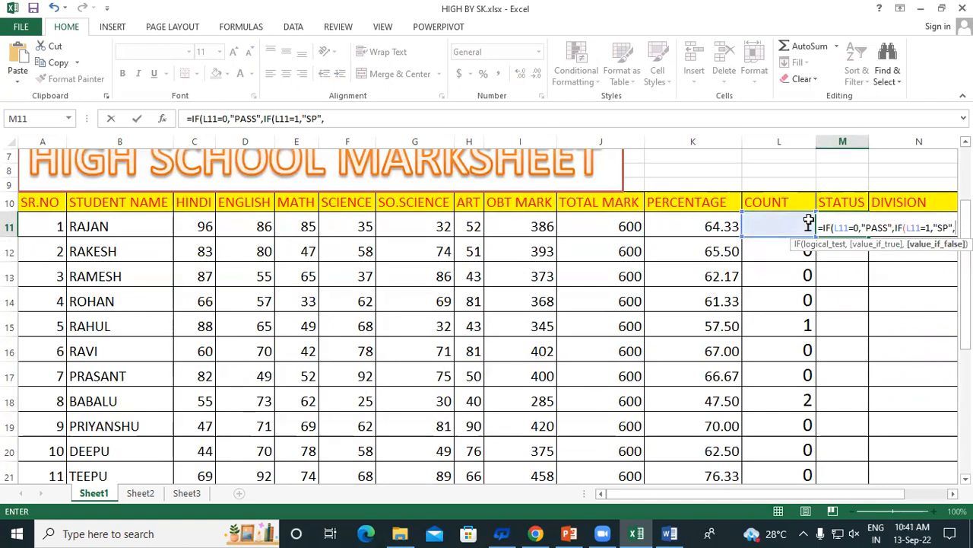
text(")
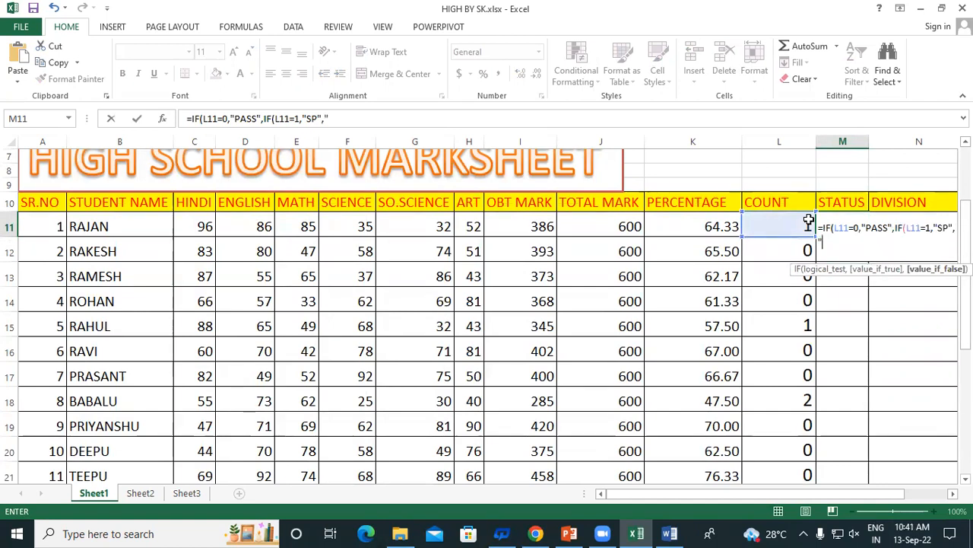
text(FAIL")))
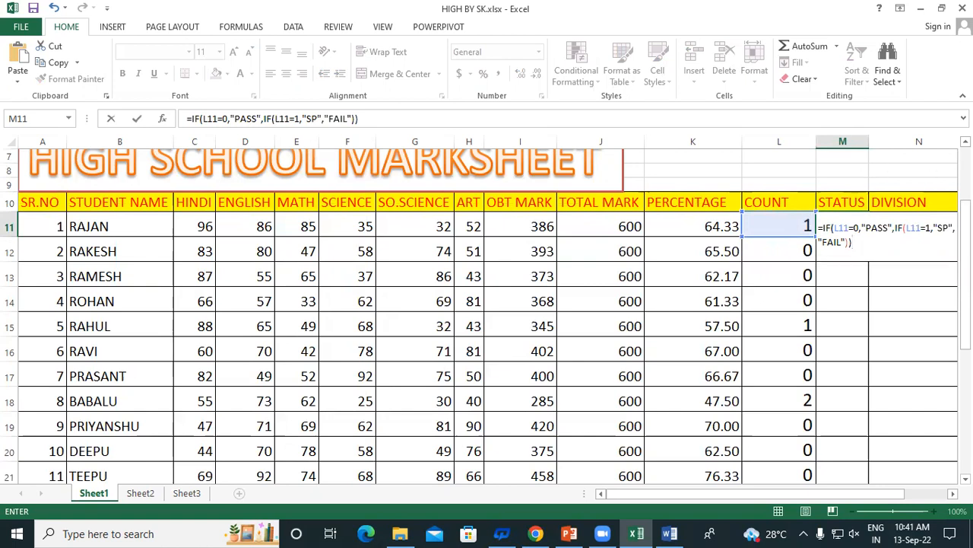
key(Return)
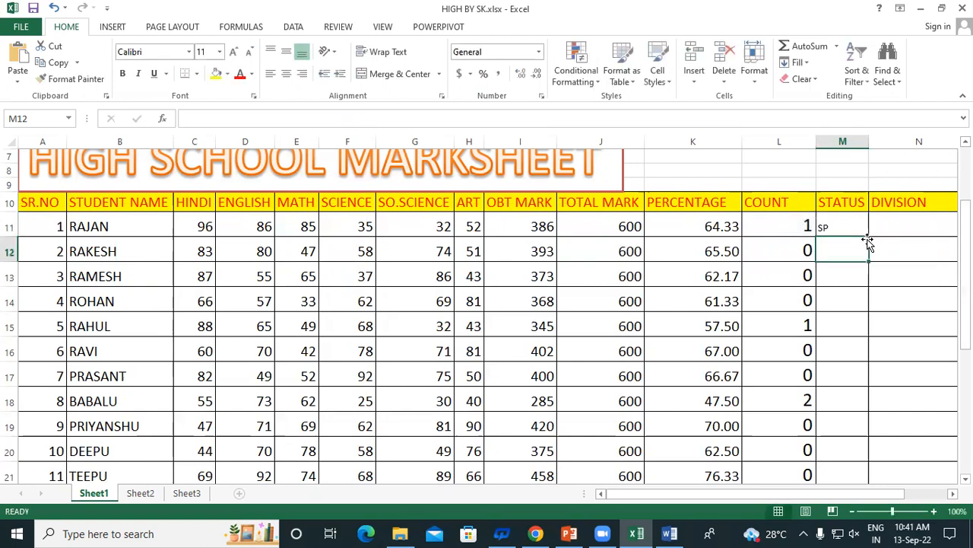
Step: Fill the STATUS formula from M11 down through M25 and look over the results for all students
click(851, 222)
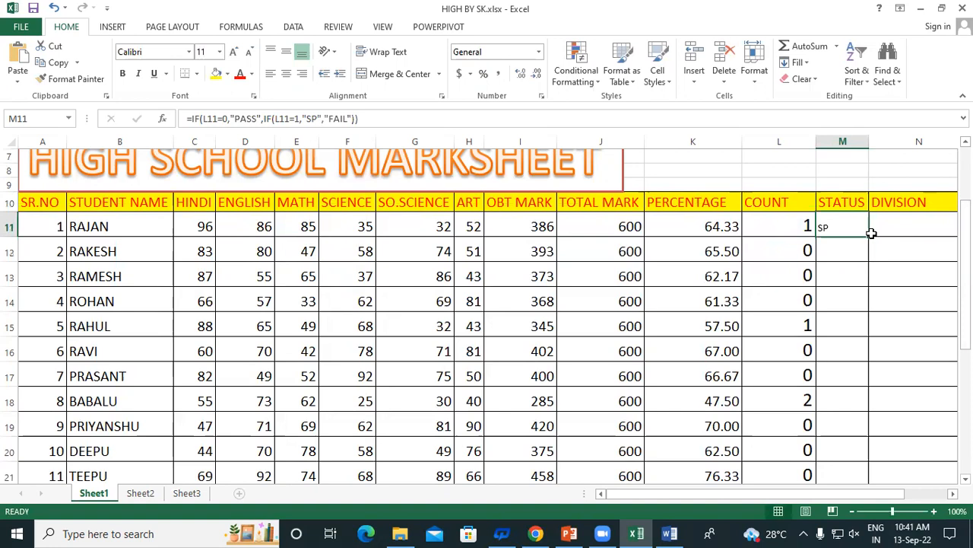
drag(868, 237, 934, 454)
scroll(896, 348, up, 2)
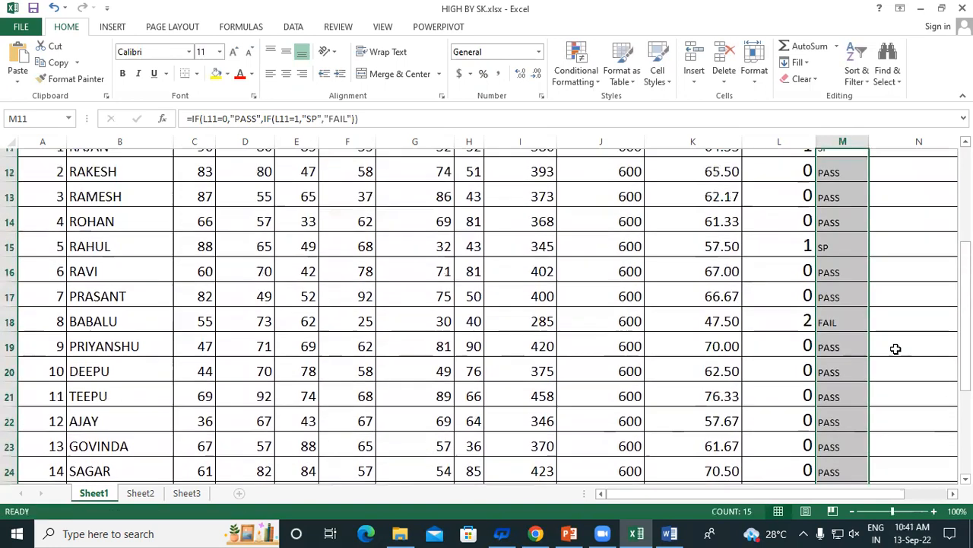
scroll(896, 348, down, 1)
scroll(895, 348, up, 1)
scroll(896, 348, down, 2)
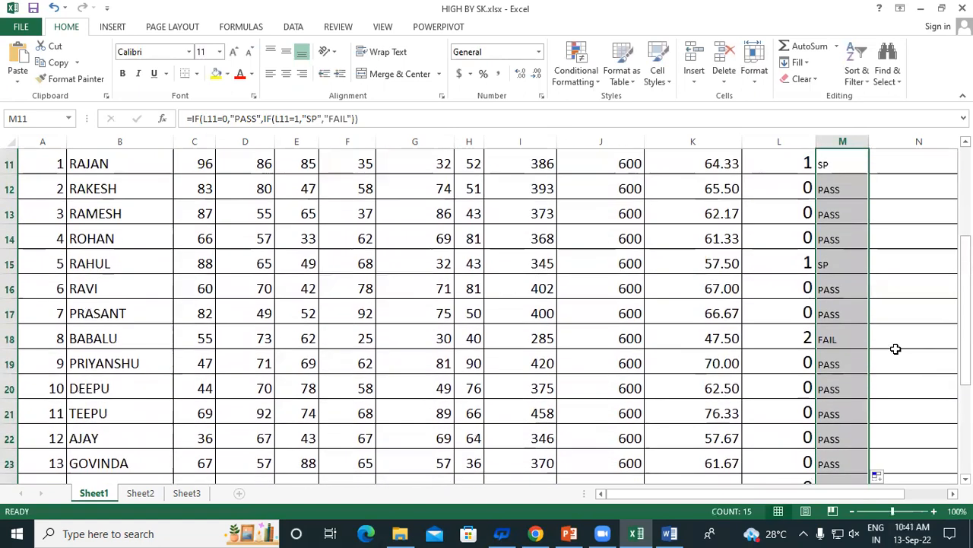
scroll(896, 348, up, 1)
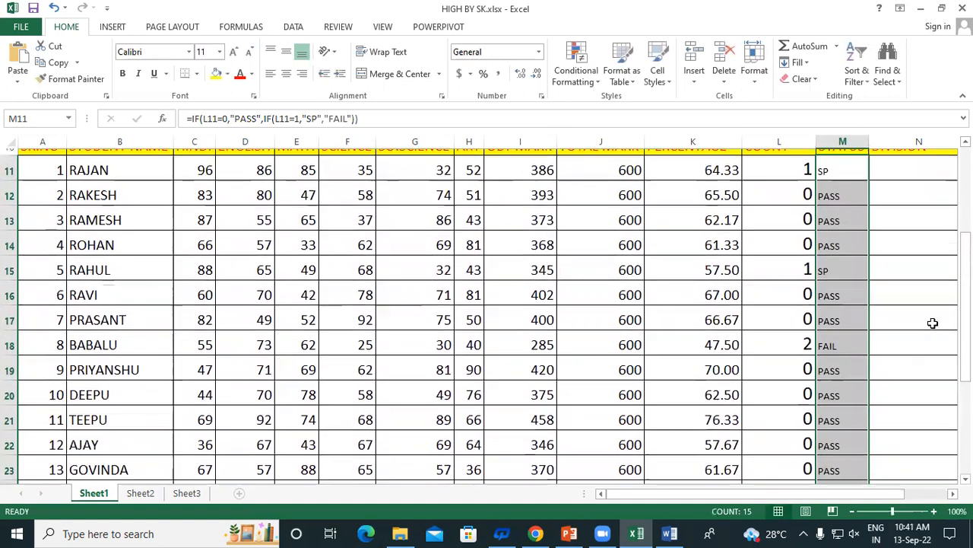
scroll(933, 323, up, 1)
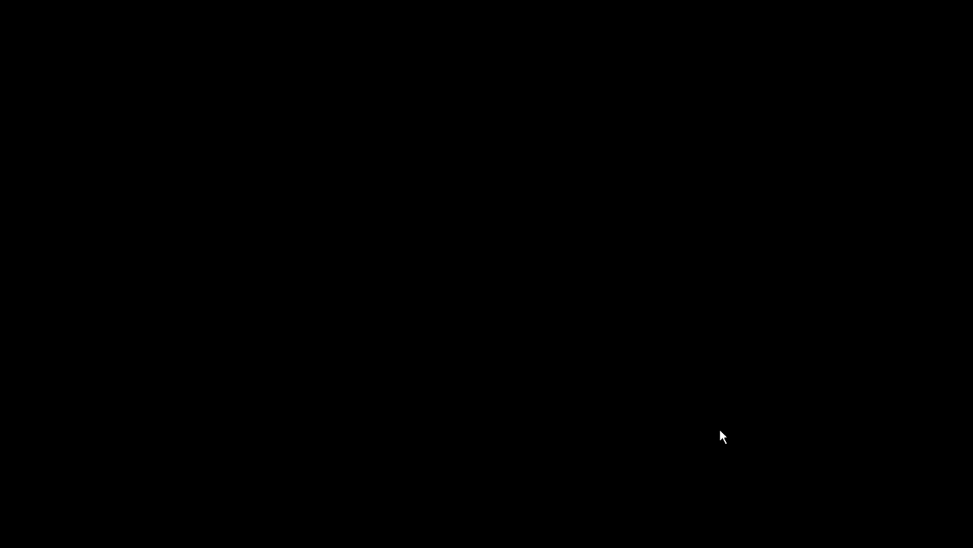
Step: Return to the marksheet, close the STATUS formula in M11 and inspect the PERCENTAGE formula in K11
key(alt+Tab)
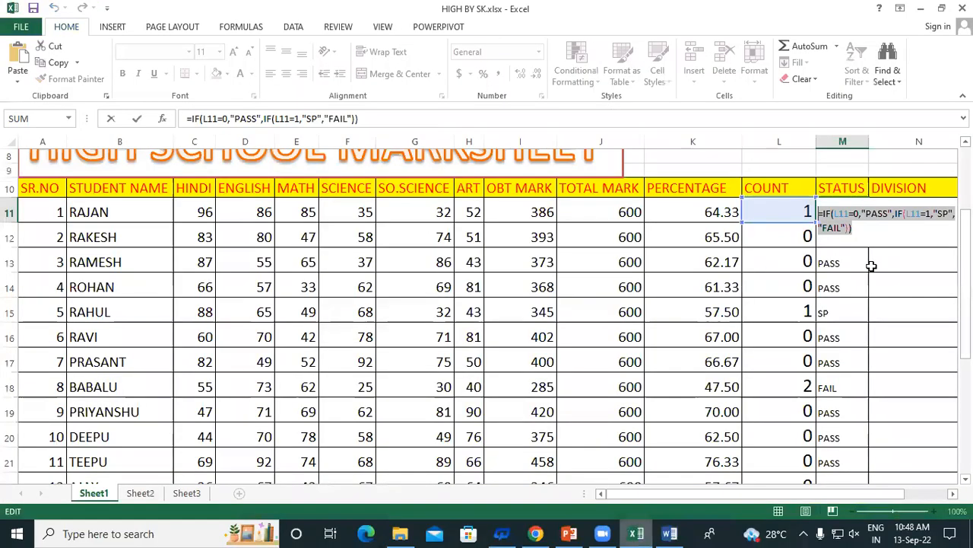
key(Return)
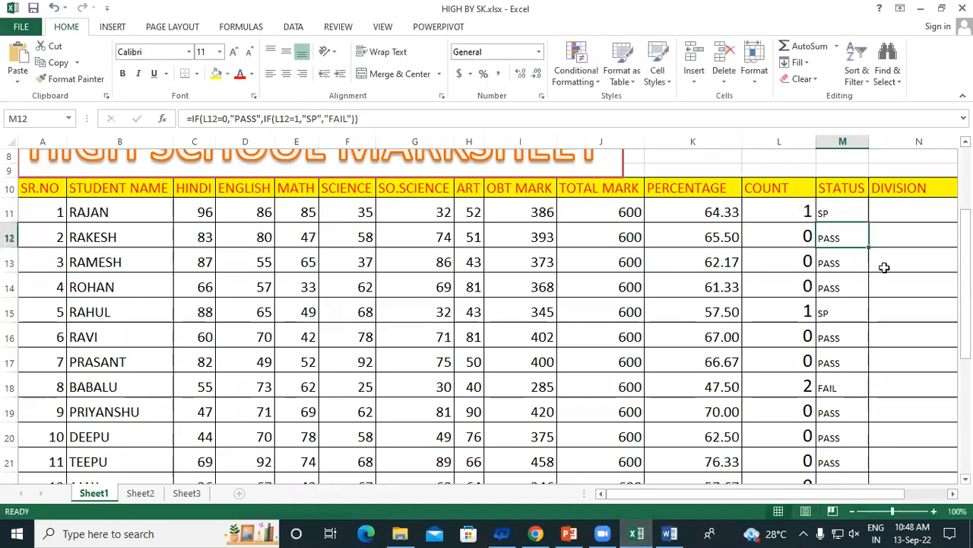
click(896, 210)
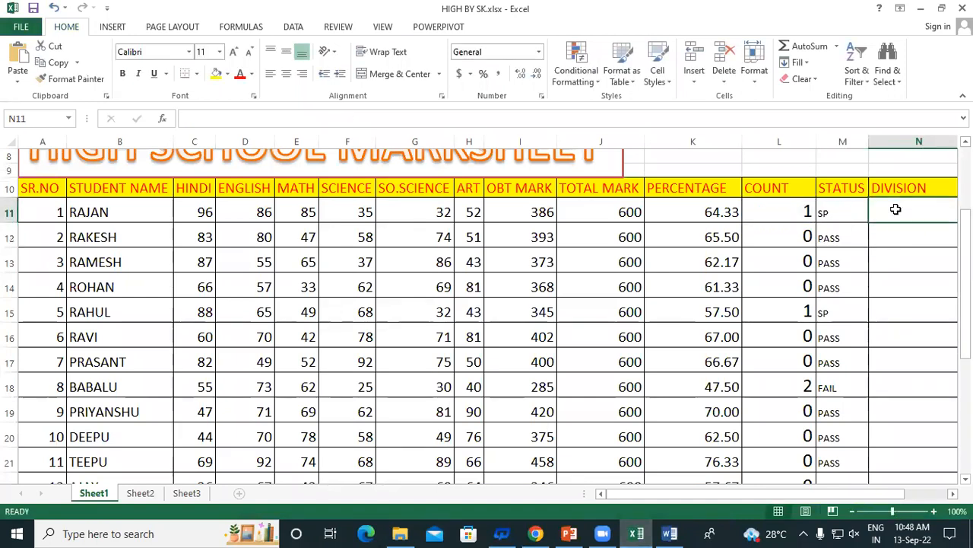
click(651, 210)
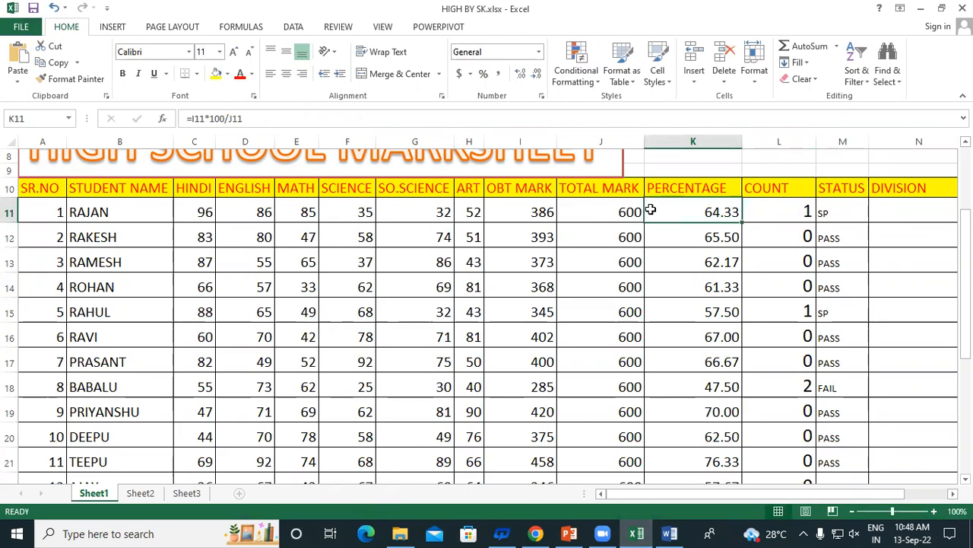
Step: Begin the DIVISION formula in N11 with an IF that returns "FIRST" when the PERCENTAGE in K11 is at least 60
click(907, 220)
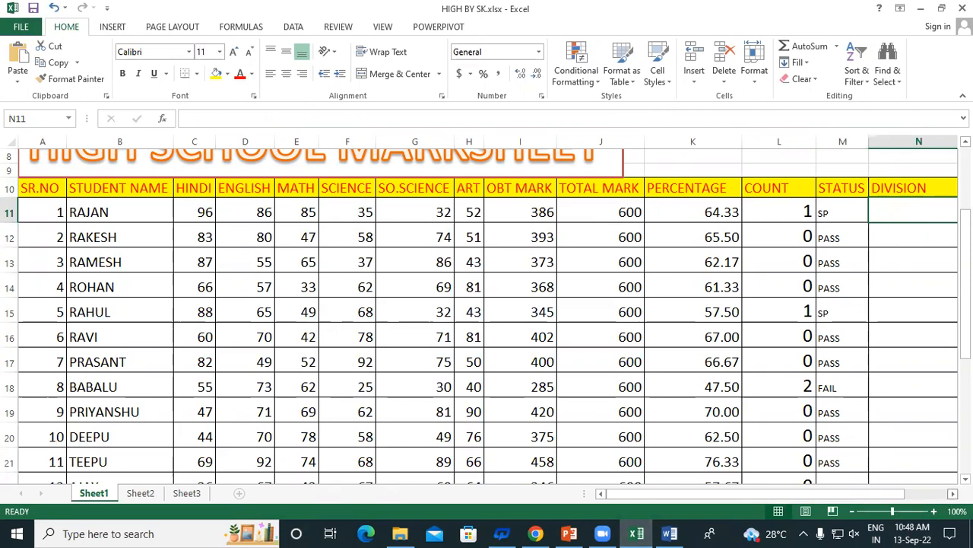
click(953, 493)
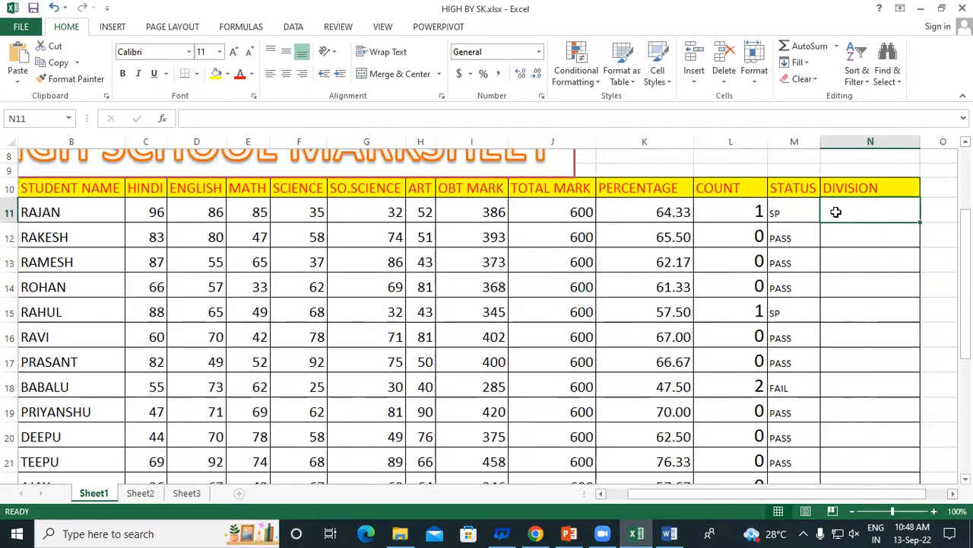
text(=)
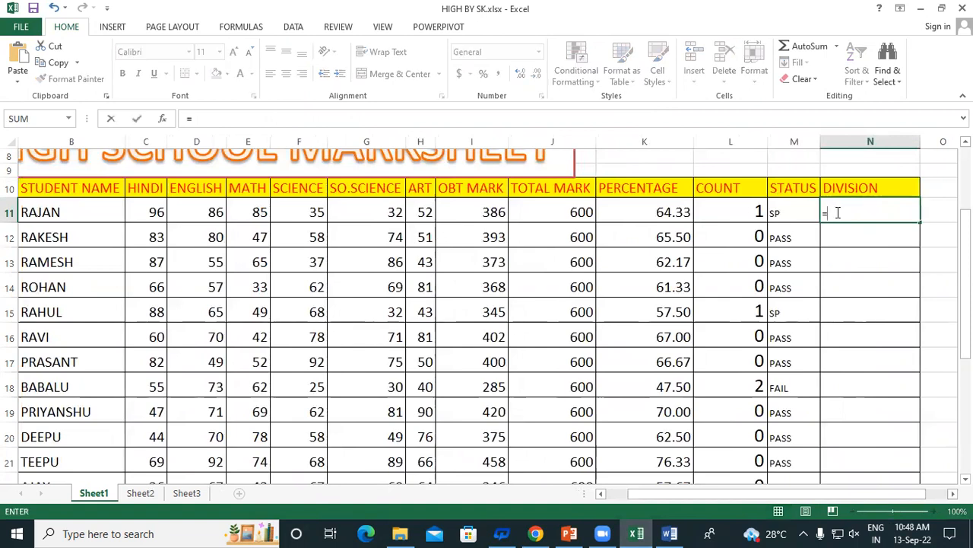
text(if)
key(Tab)
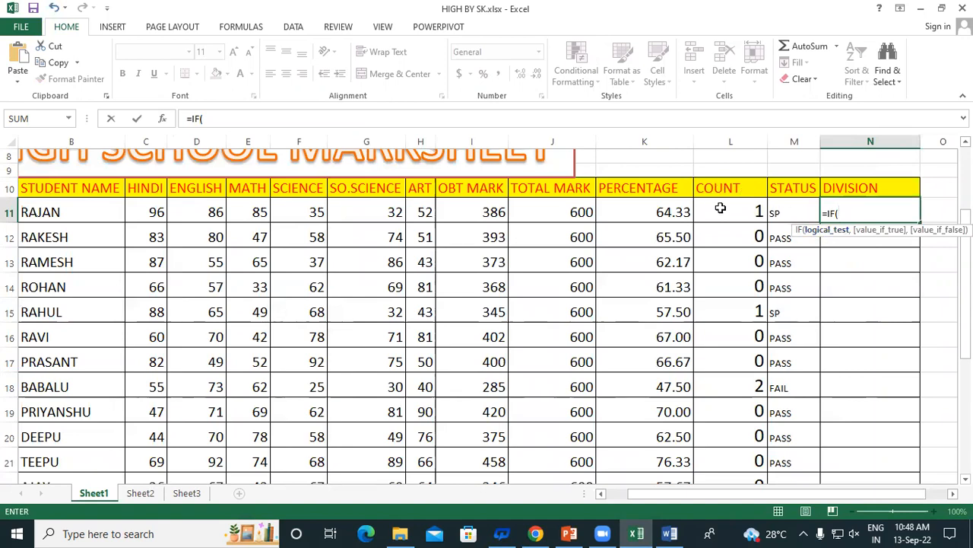
click(641, 205)
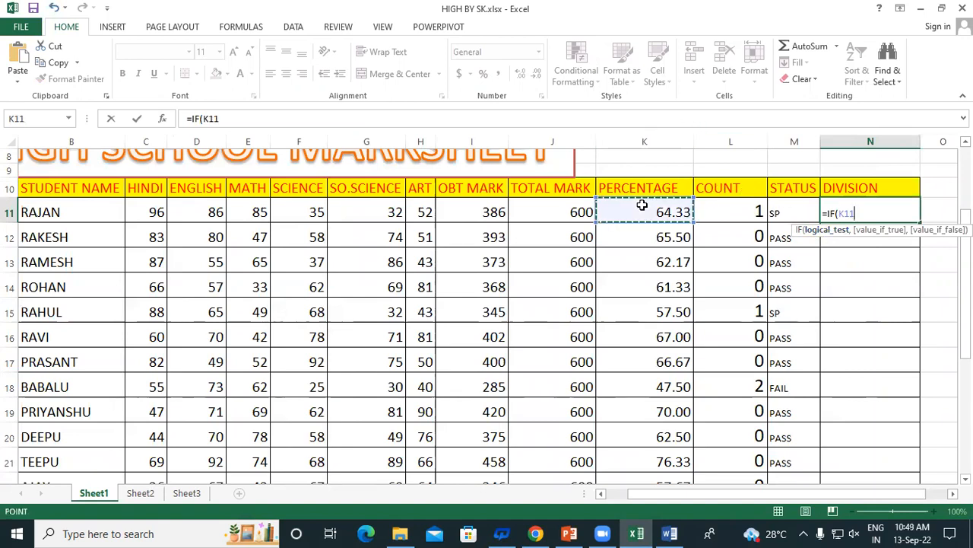
text(>=)
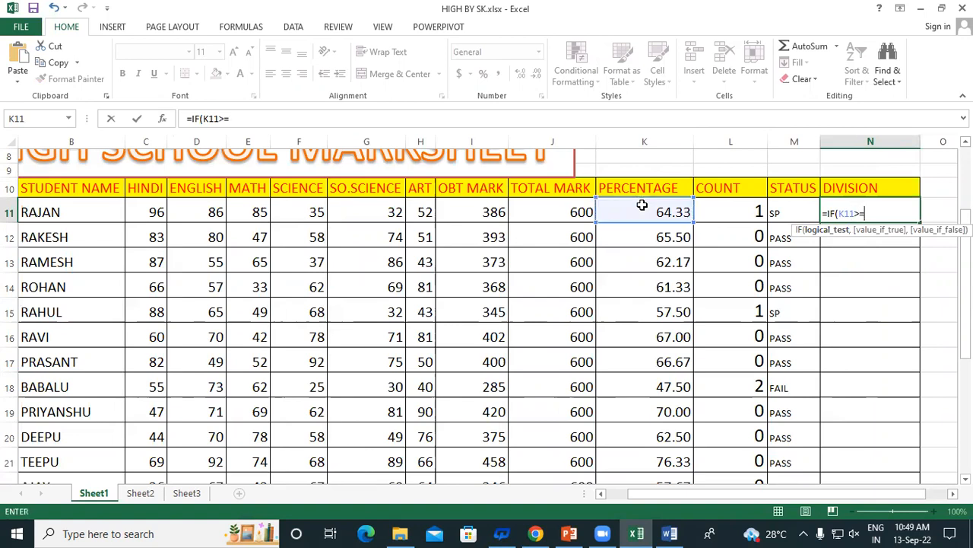
text(60,)
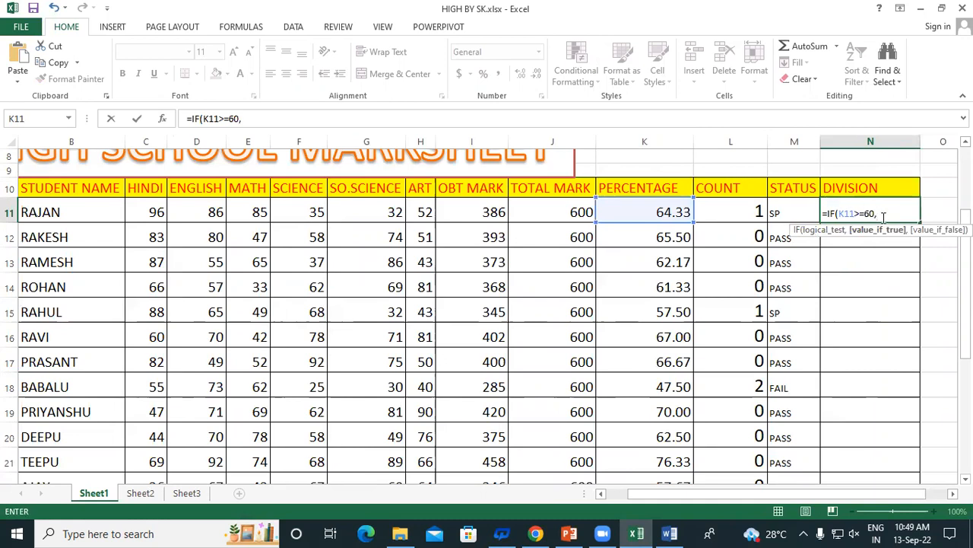
text("FIRST",)
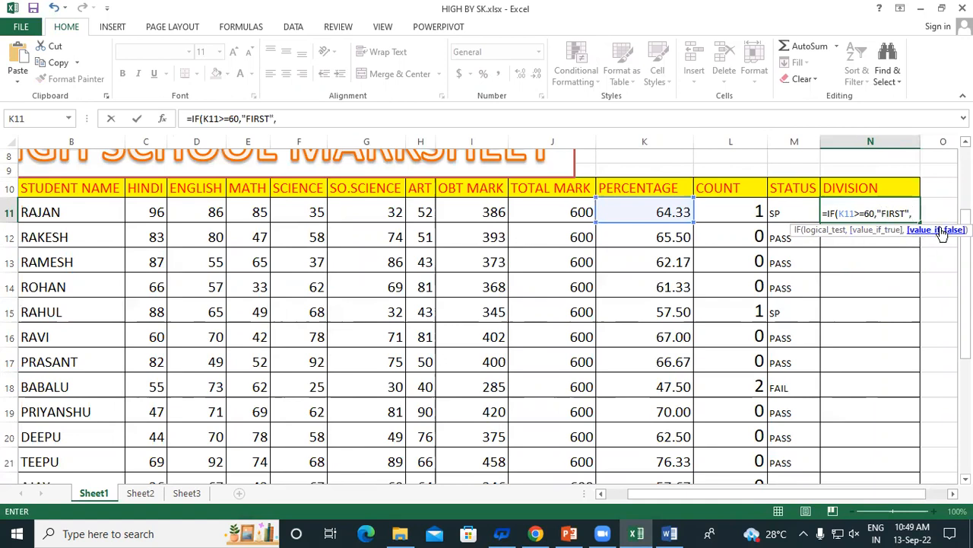
Step: Nest a second IF in the N11 formula that returns "SECOND" when the PERCENTAGE in K11 is at least 45
text(IF()
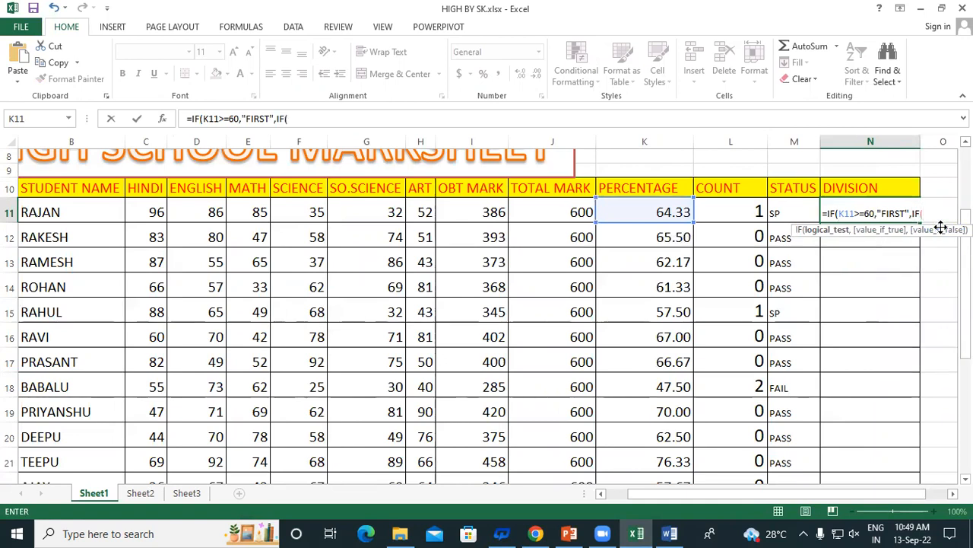
click(660, 212)
text(>=45)
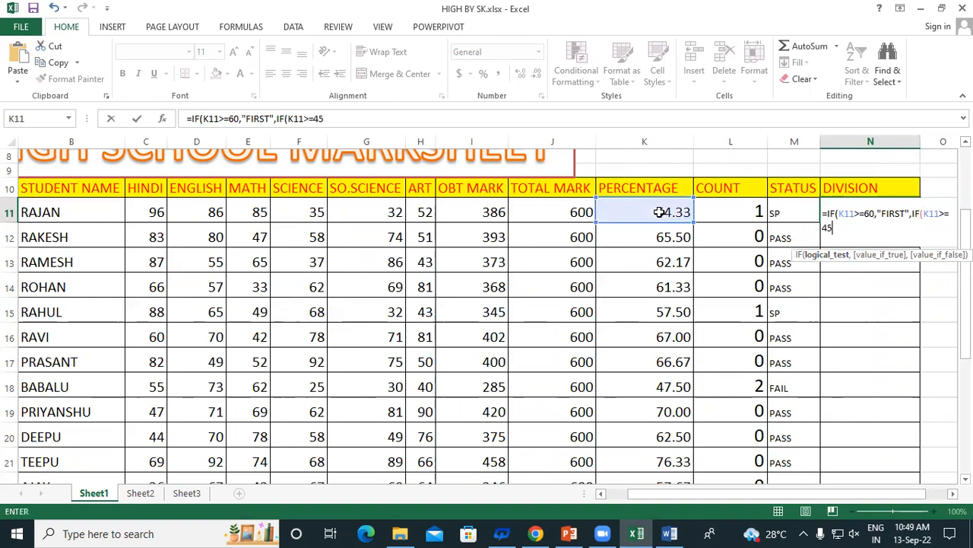
text(,)
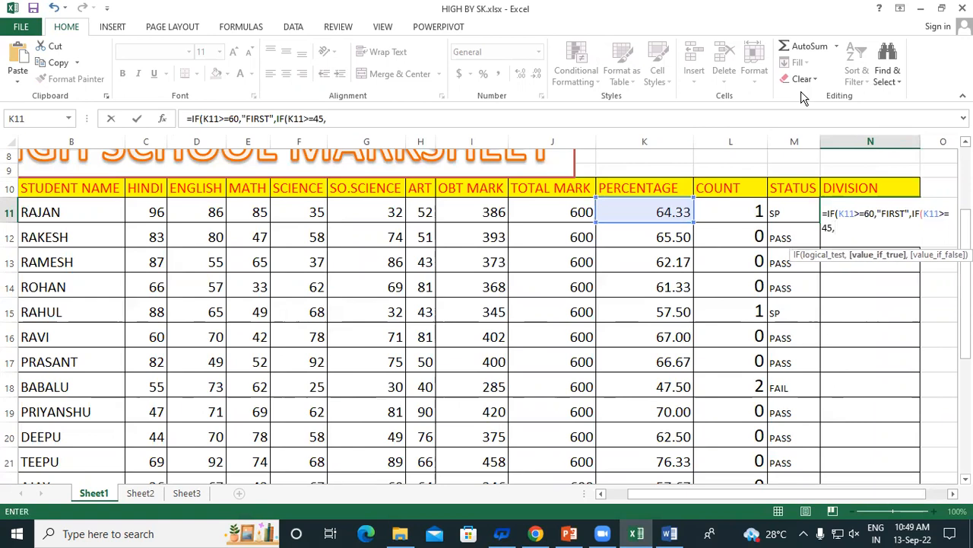
text("SECOND",)
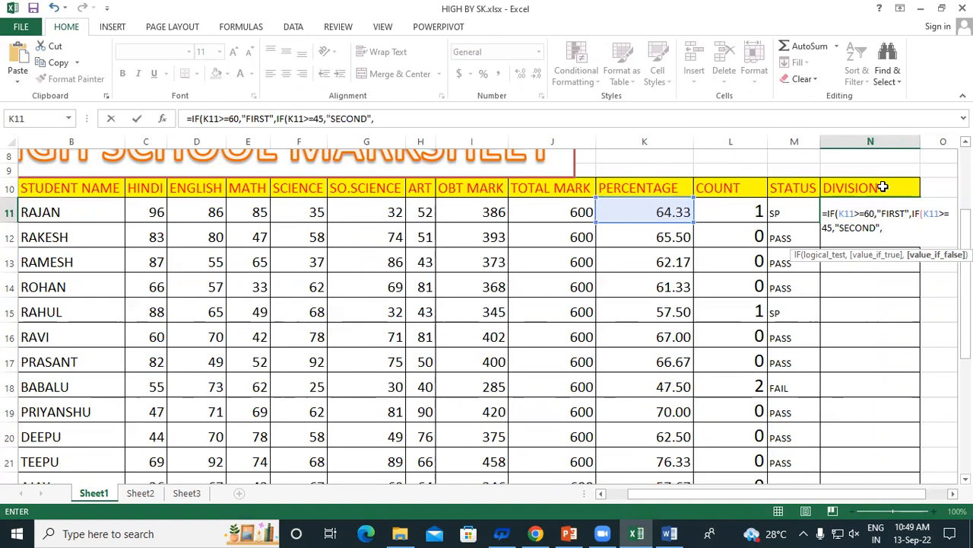
Step: Nest a third IF in the N11 formula that returns "THIRD" when the PERCENTAGE in K11 is at least 33
text(IF()
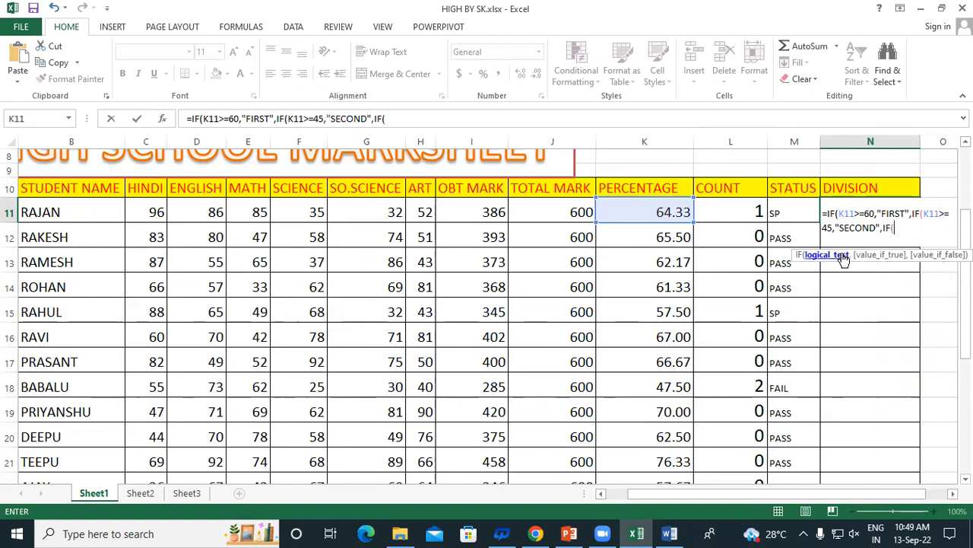
click(663, 208)
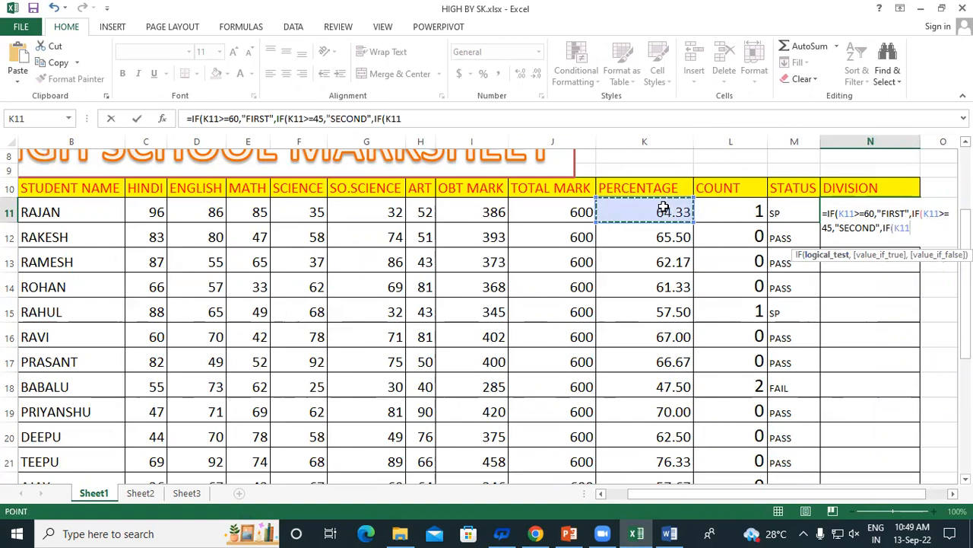
text(>=33)
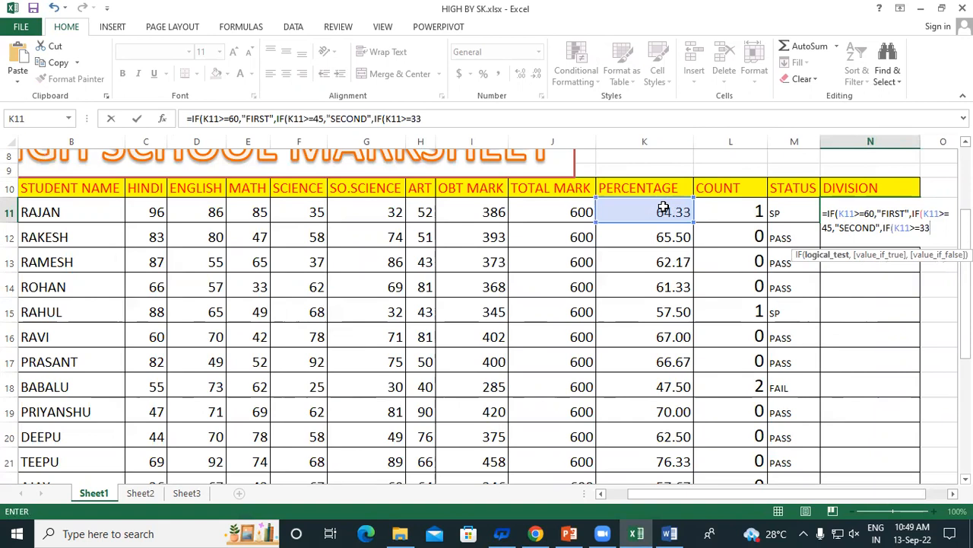
text(,)
text(")
text(THITF)
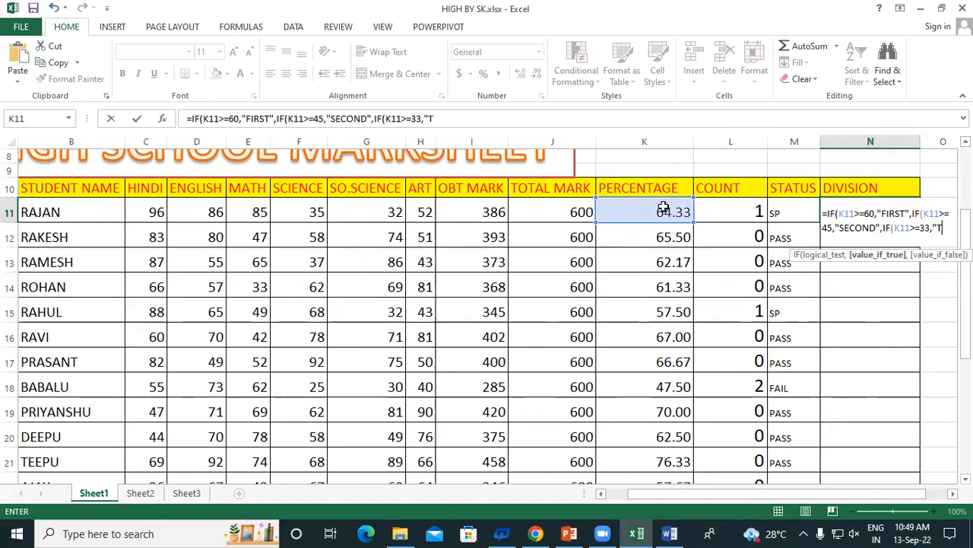
key(BackSpace)
key(BackSpace)
text(RD)
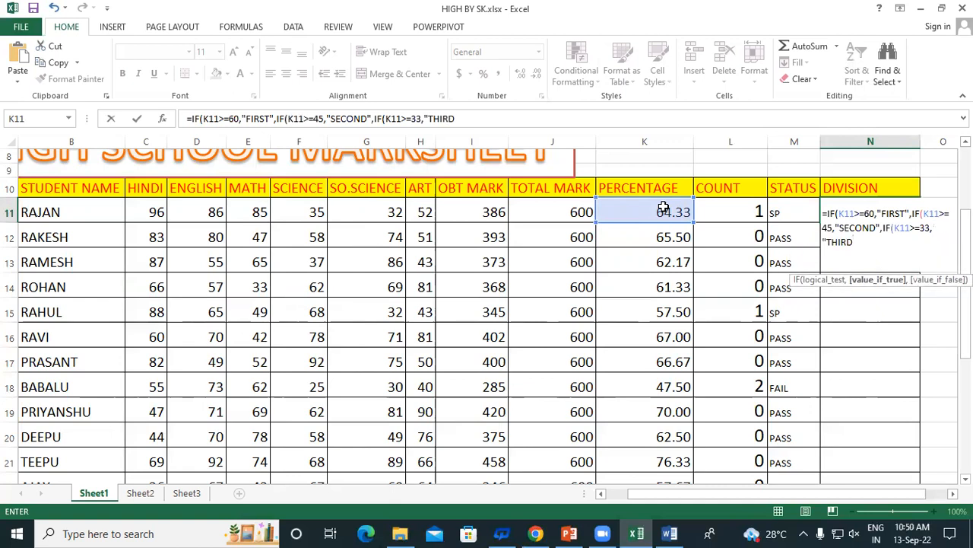
Step: Finish the N11 formula with "FAIL" as the result for all other cases, close all three IFs and enter it
text(",")
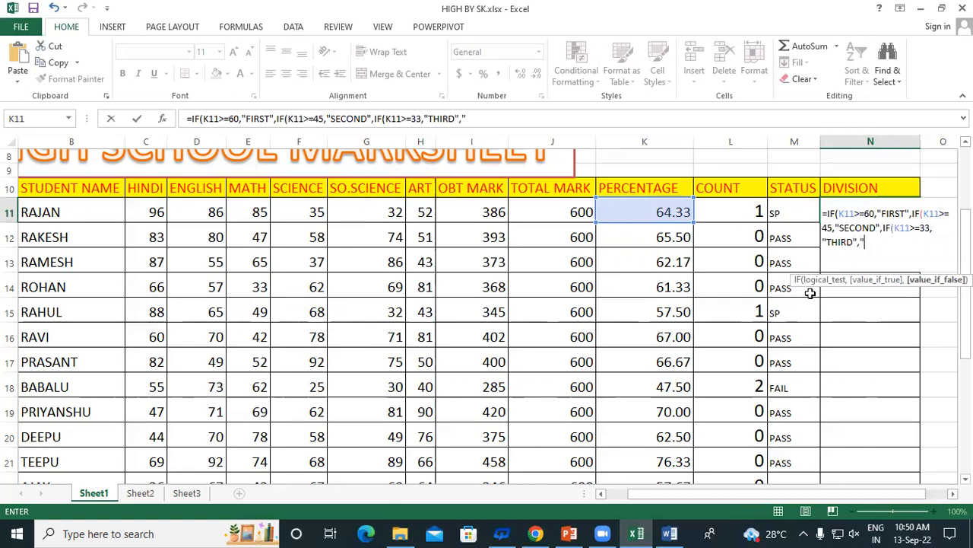
text(FAIL"))))
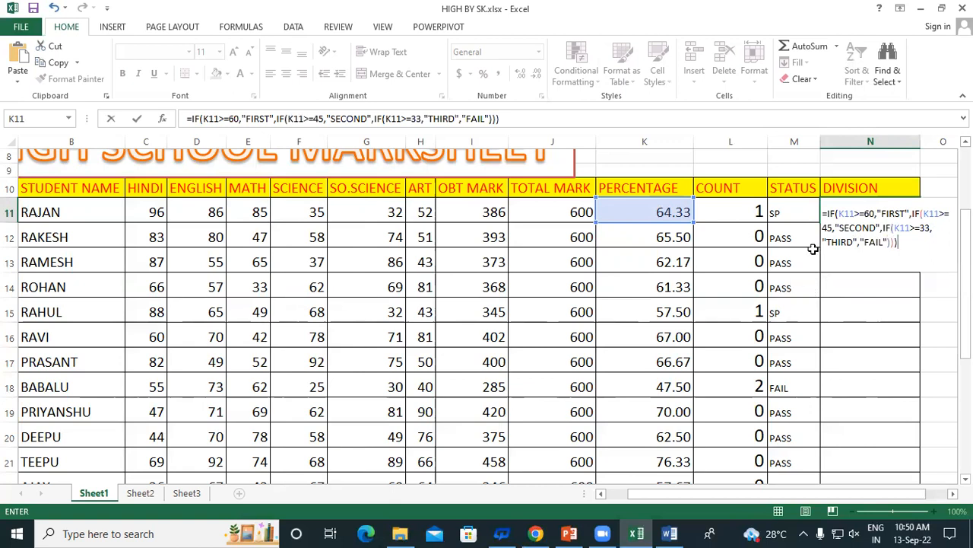
key(Return)
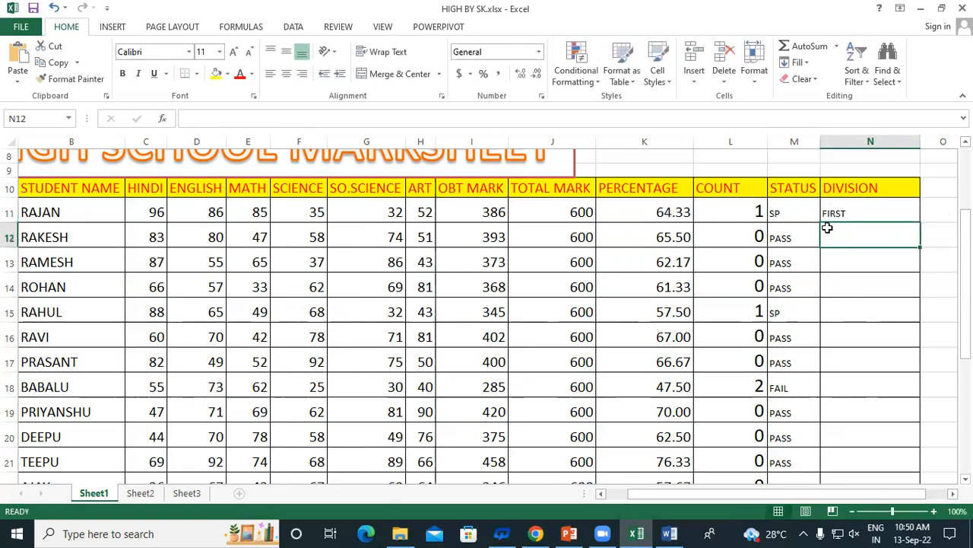
Step: Fill the DIVISION formula from N11 down through N25 and look over the filled rows
click(842, 208)
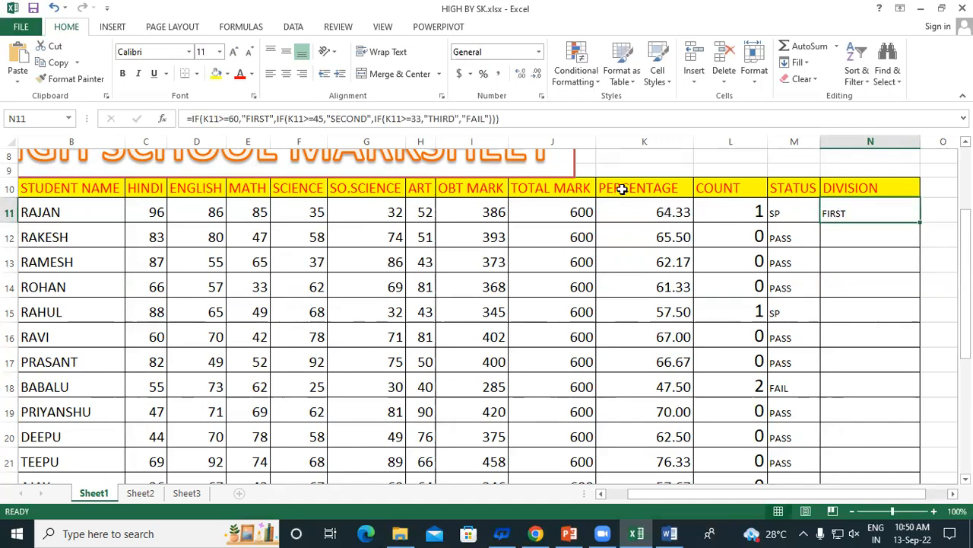
click(651, 211)
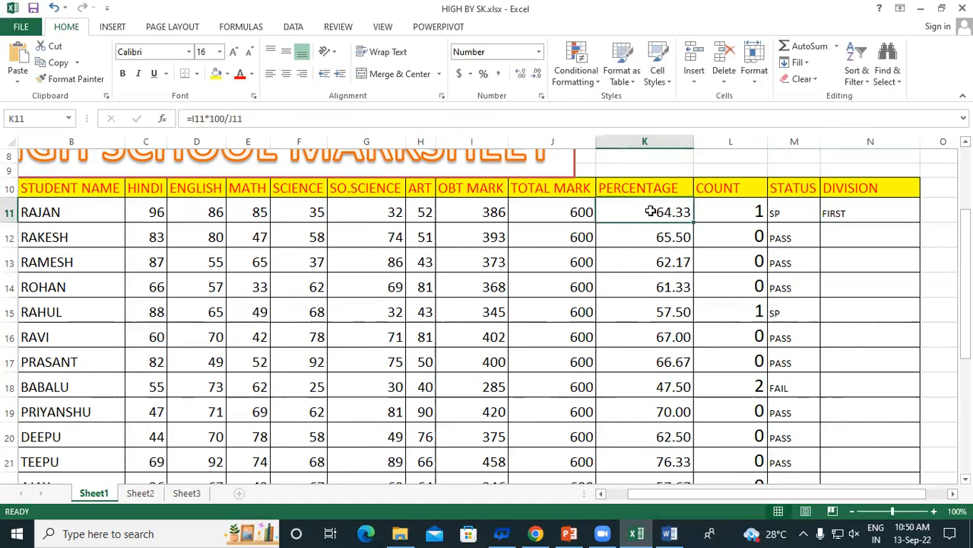
click(917, 219)
drag(920, 222, 875, 437)
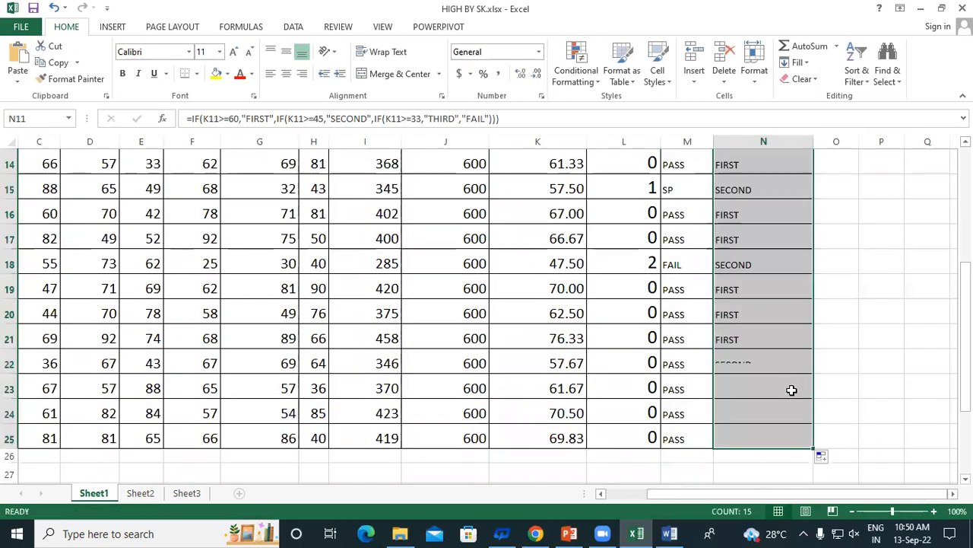
scroll(774, 378, up, 2)
scroll(759, 263, down, 1)
scroll(760, 257, down, 1)
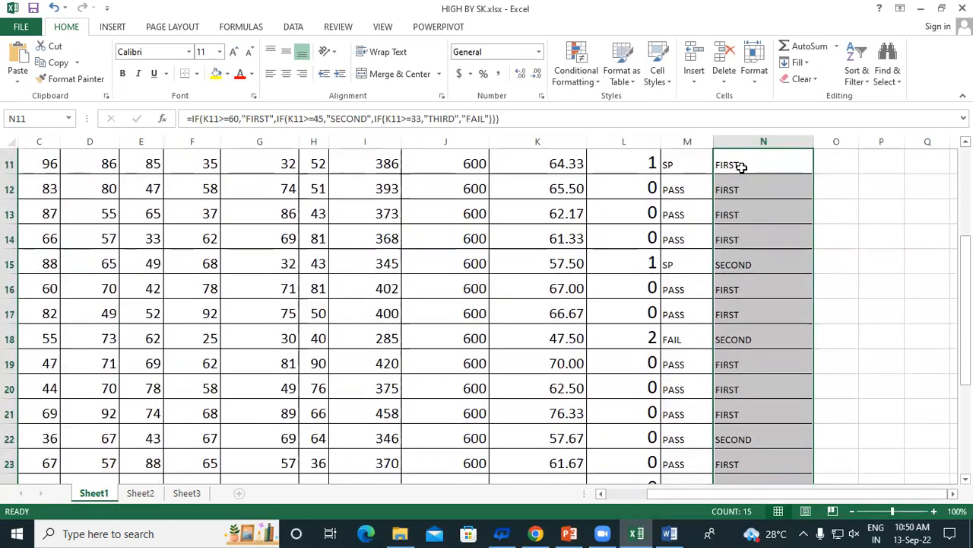
Step: Compare the DIVISION results with the students' PERCENTAGE values and inspect the formulas in N15, K15, L11 and N11
click(744, 265)
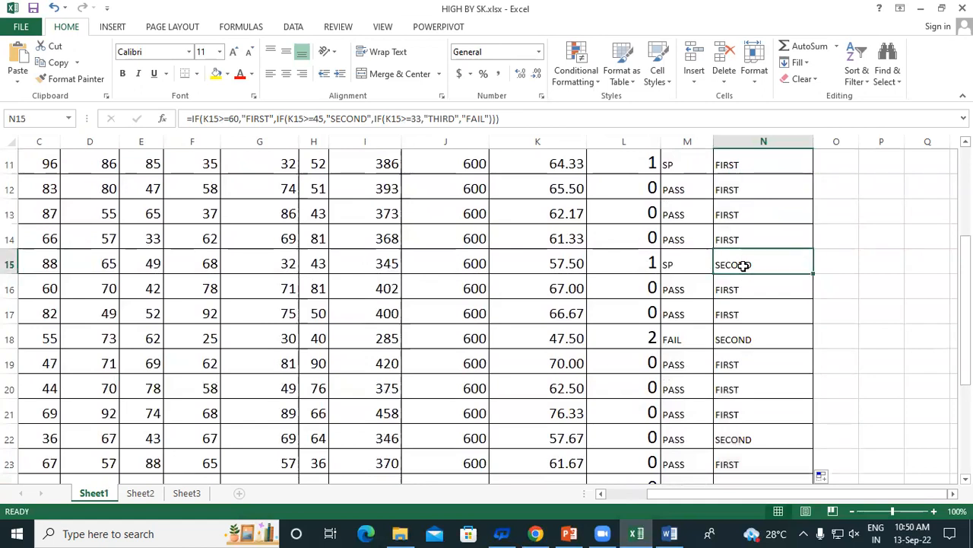
click(548, 261)
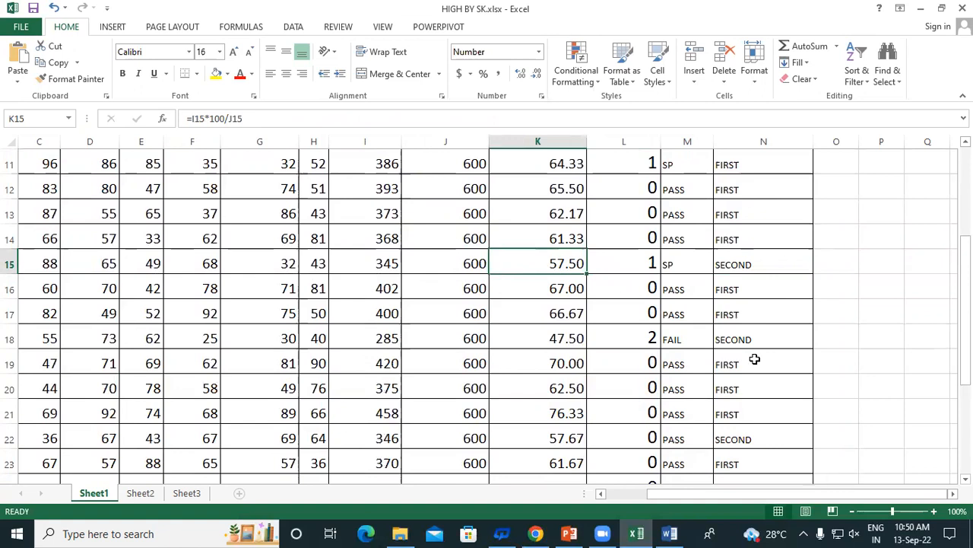
scroll(739, 357, down, 2)
scroll(746, 260, up, 3)
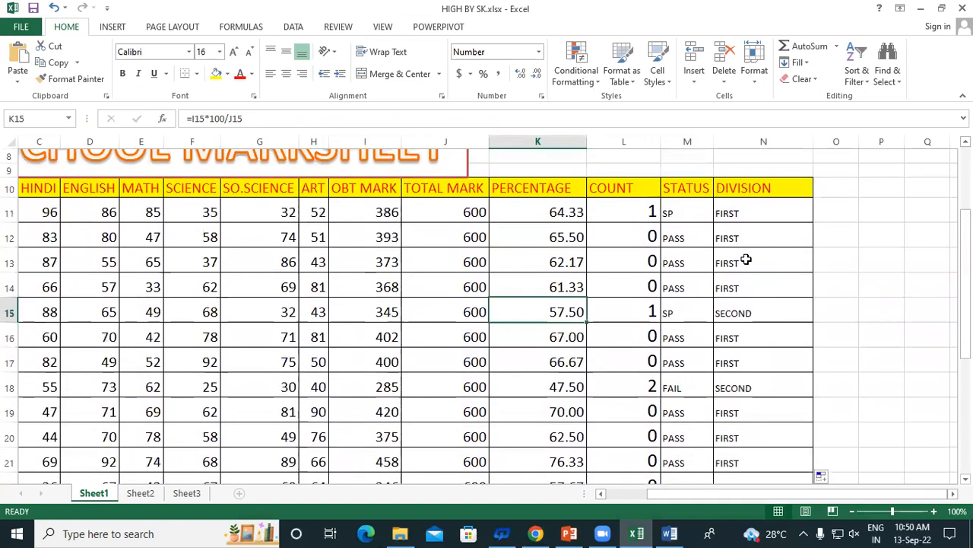
click(771, 216)
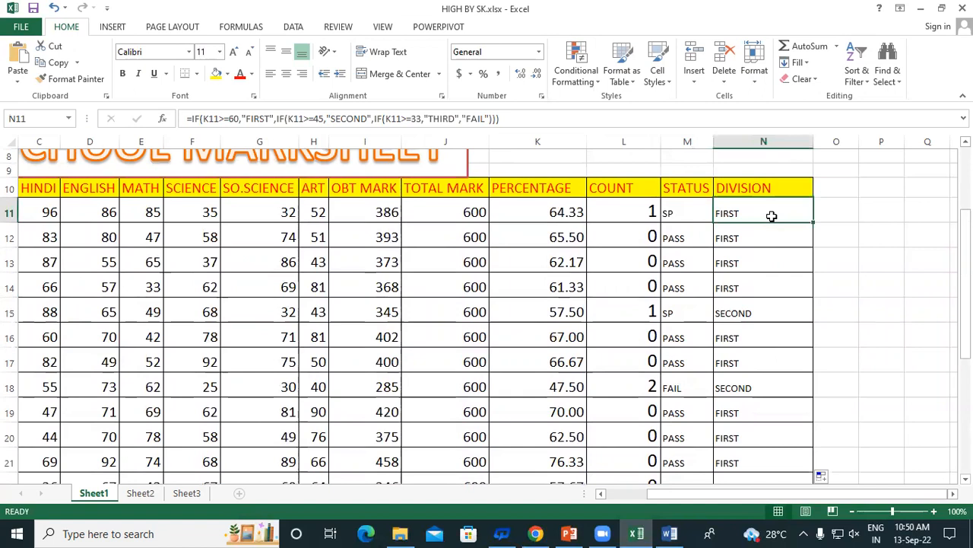
click(549, 215)
drag(550, 214, 543, 332)
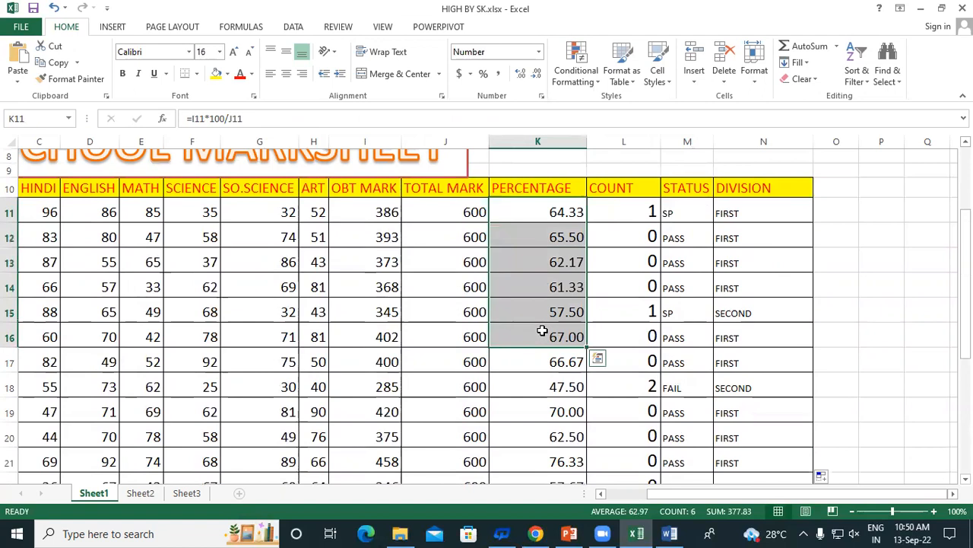
click(647, 212)
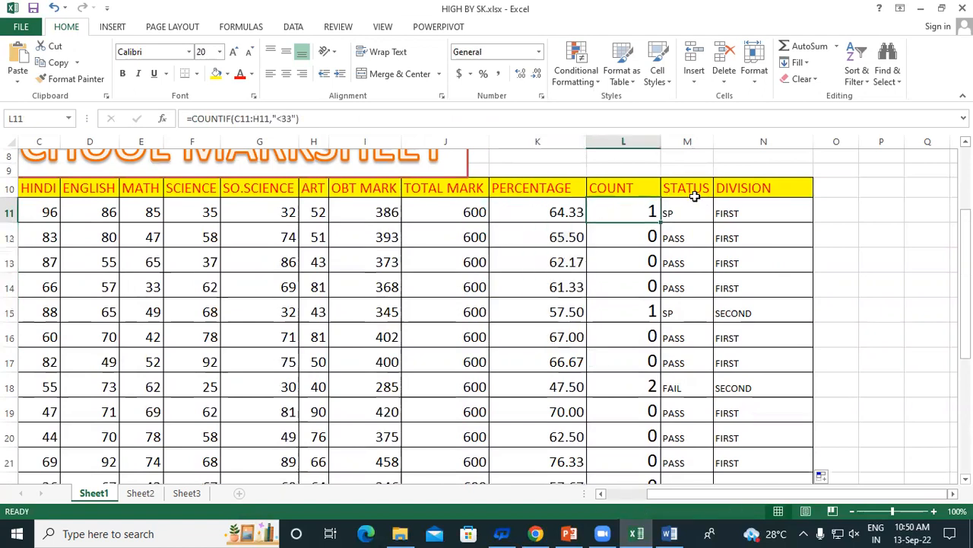
drag(540, 215, 535, 393)
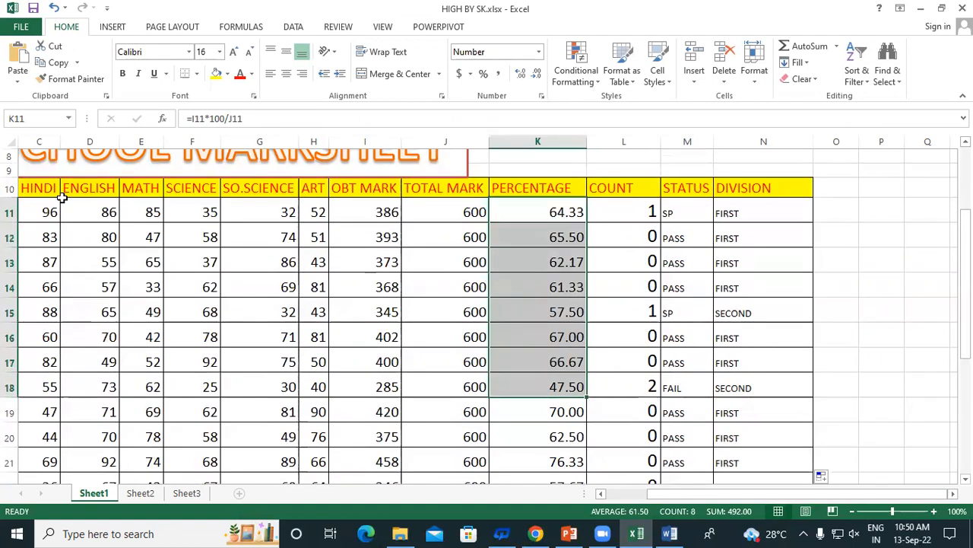
scroll(619, 305, down, 1)
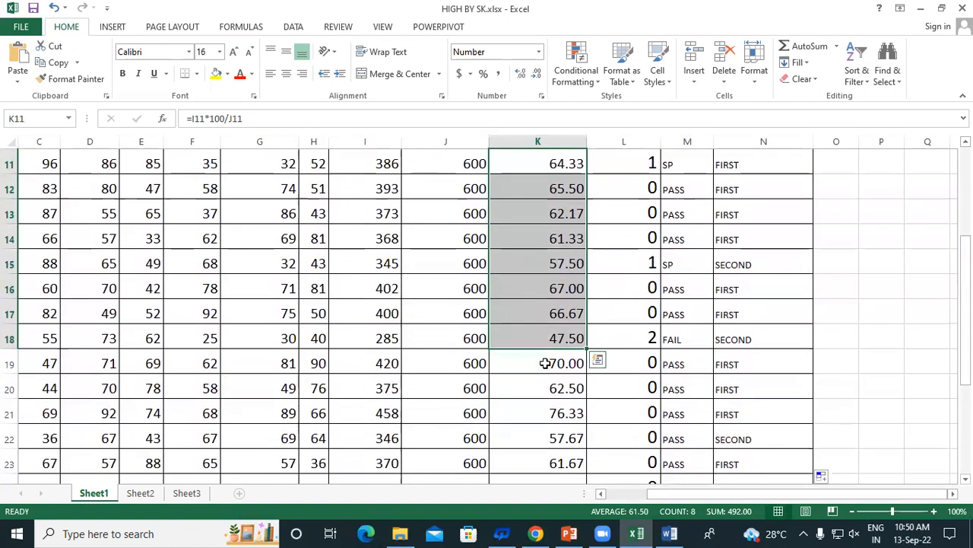
scroll(769, 317, up, 1)
click(749, 214)
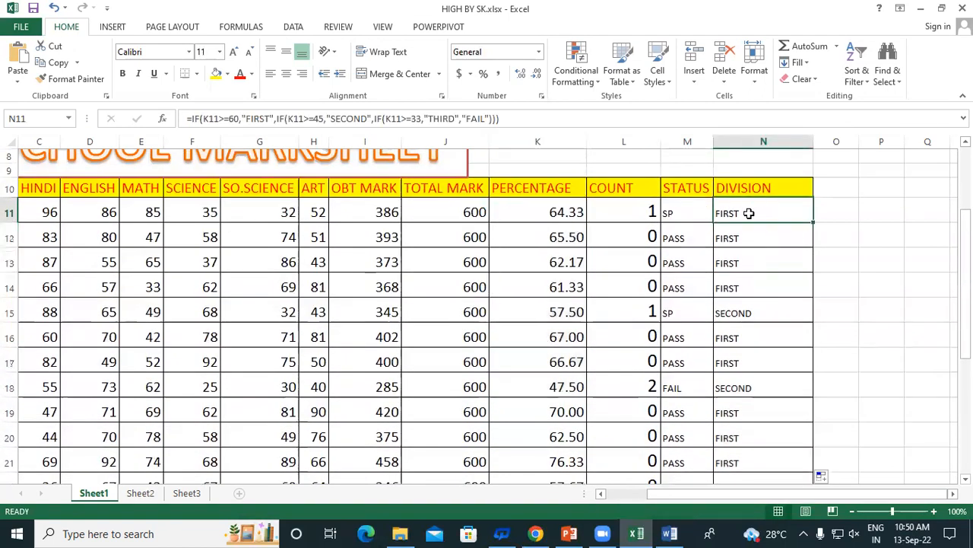